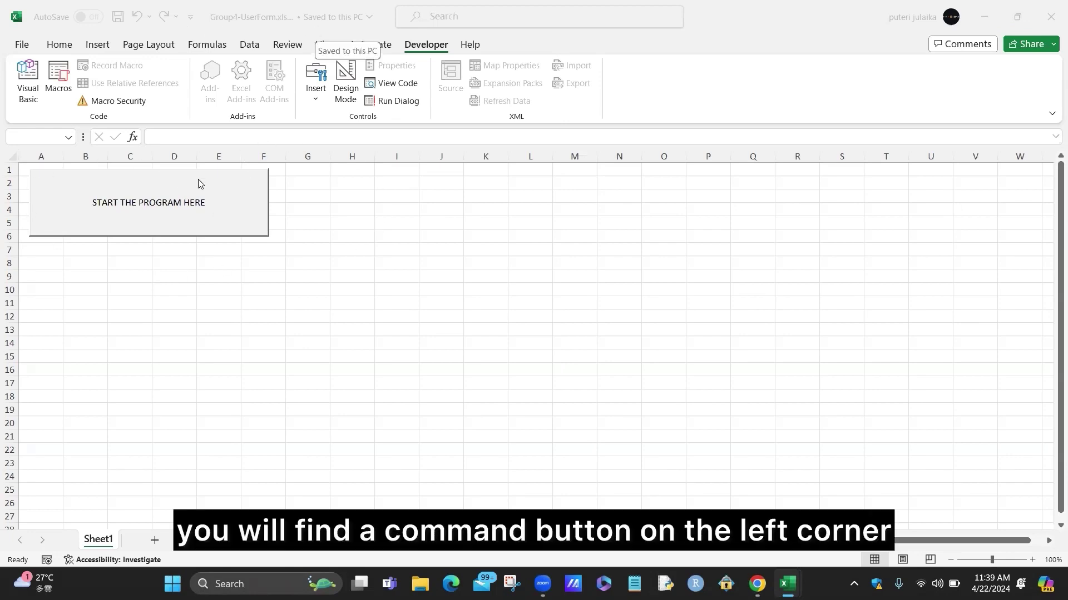
Start the database program from the START THE PROGRAM HERE button on Sheet1
left_click(201, 201)
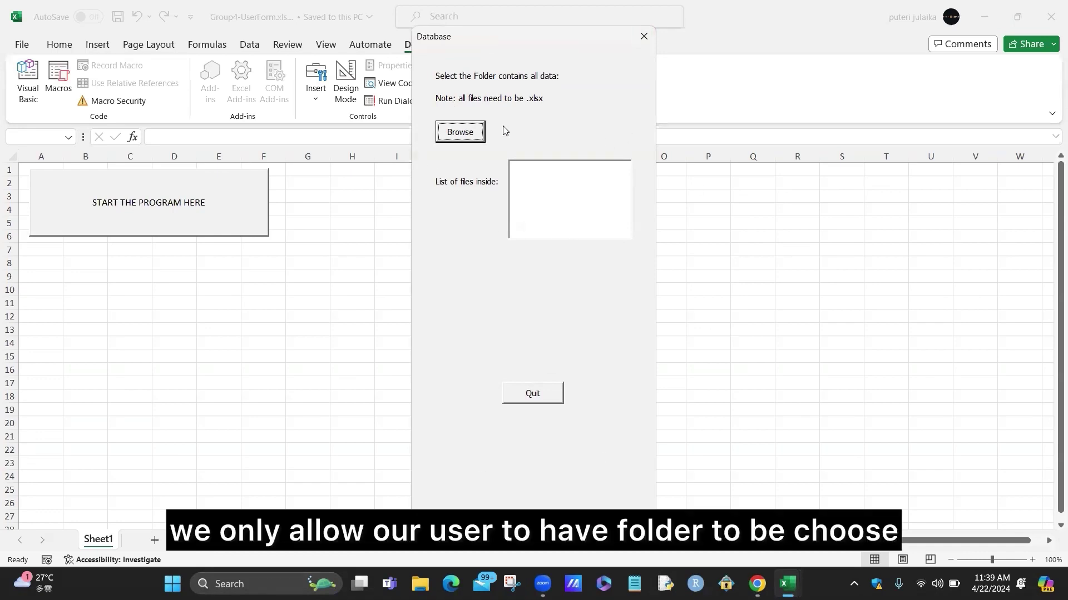
Load the Group4-source data folder from Downloads into the database form
left_click(460, 132)
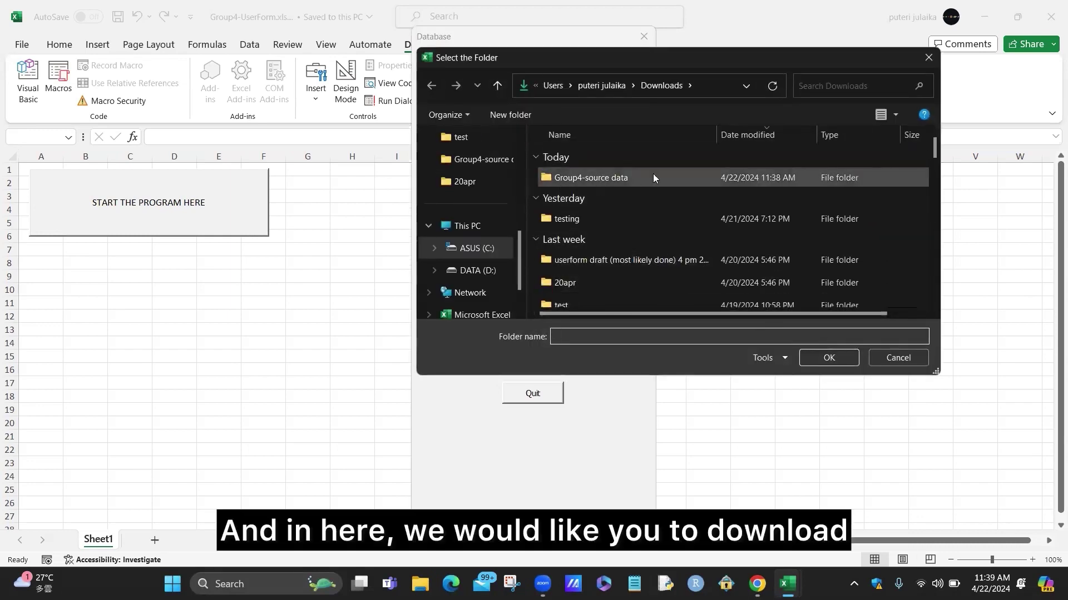
left_click(863, 177)
left_click(822, 359)
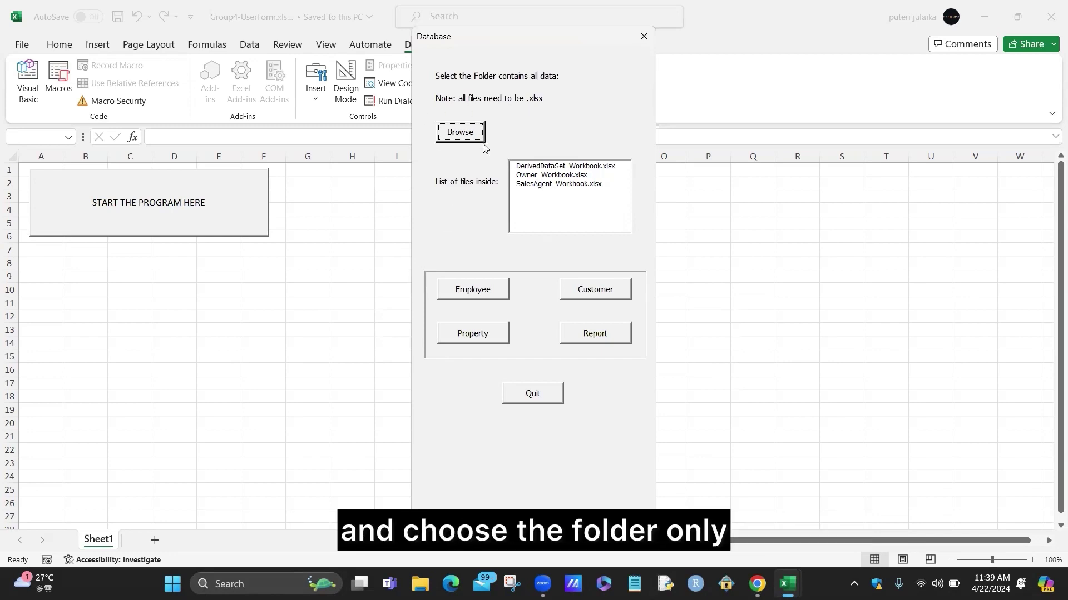
Try closing the form, dismiss the quit warning, and go to the Employee section
left_click(648, 30)
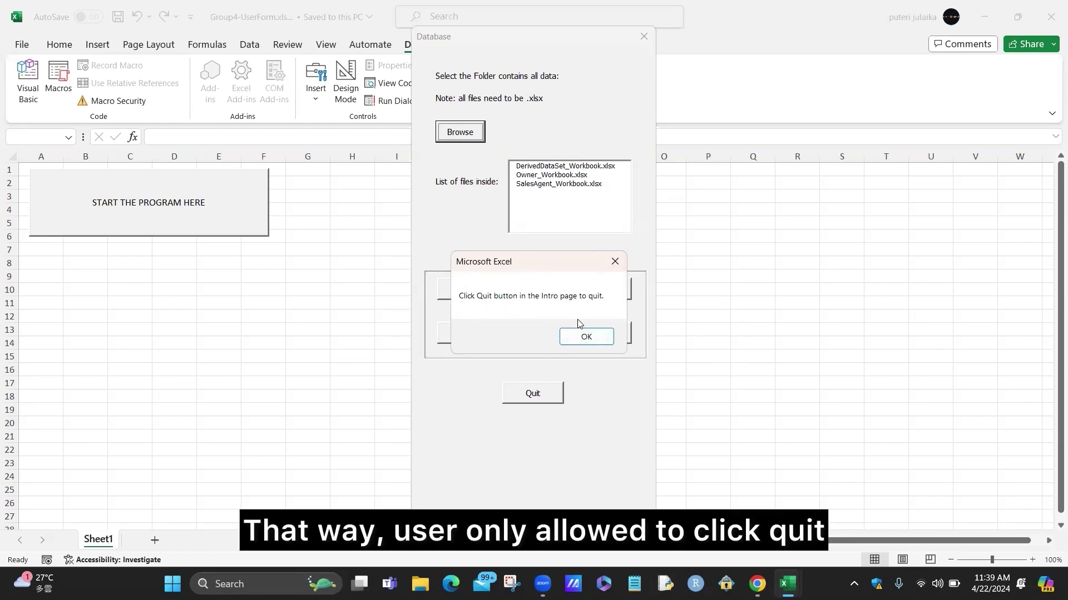
left_click(587, 336)
left_click(534, 393)
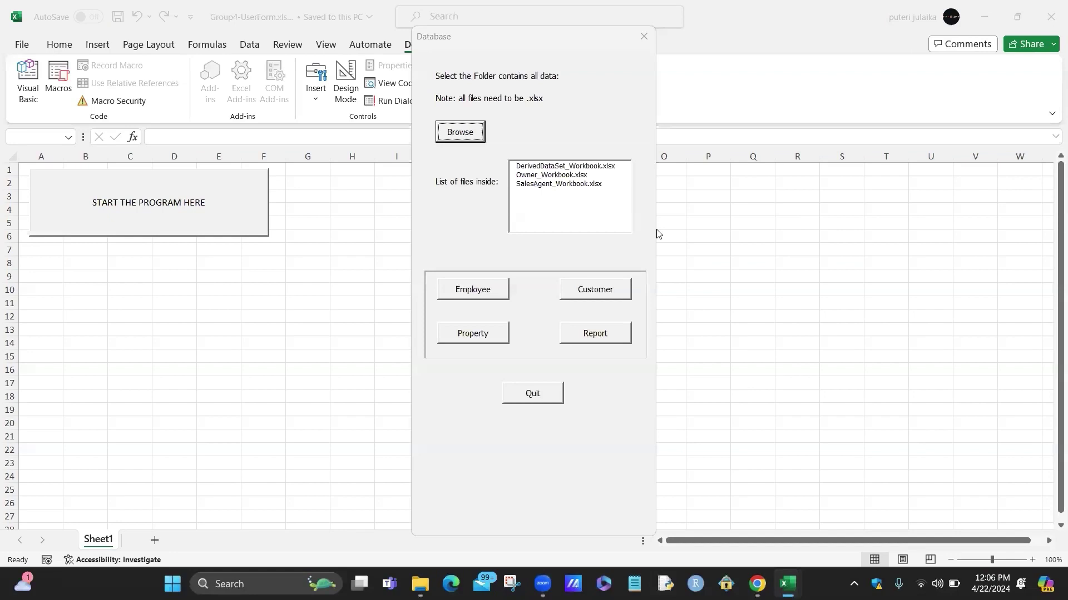
left_click(491, 296)
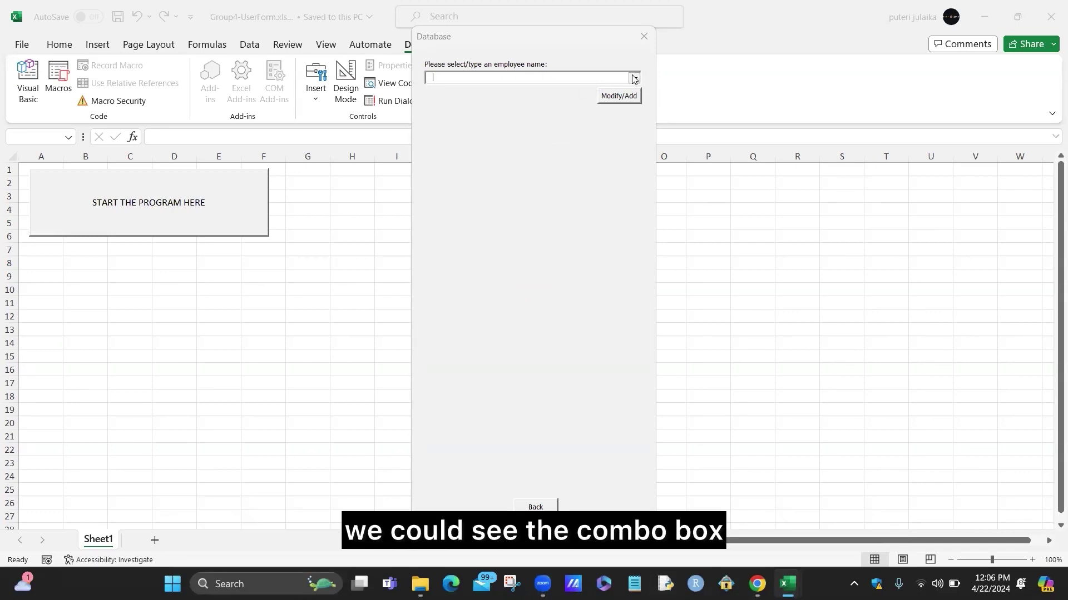
Pick an existing employee from the name list and load their details
left_click(634, 78)
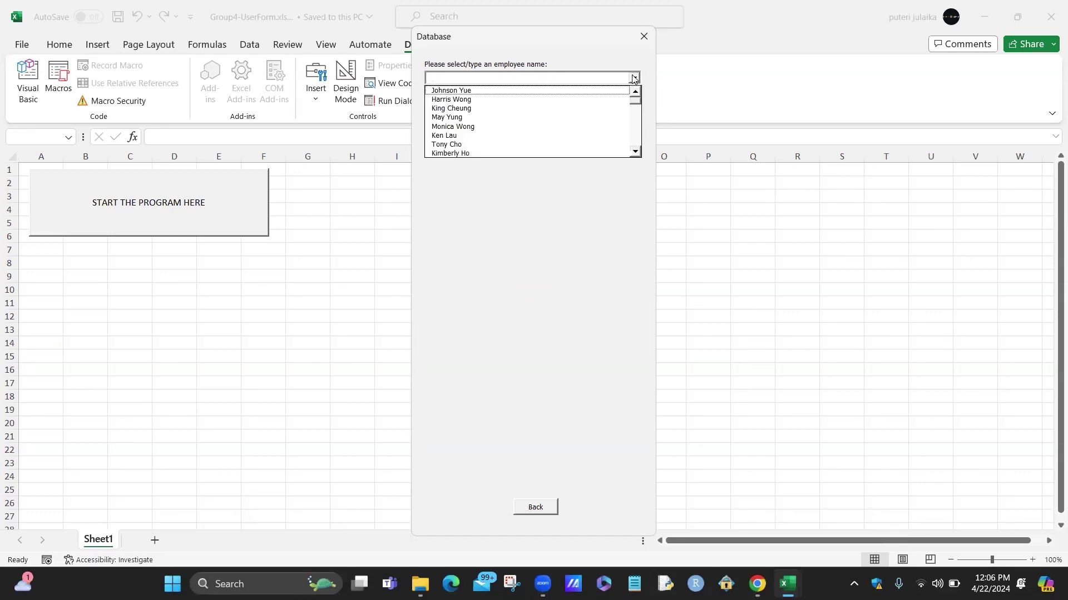
left_click(475, 118)
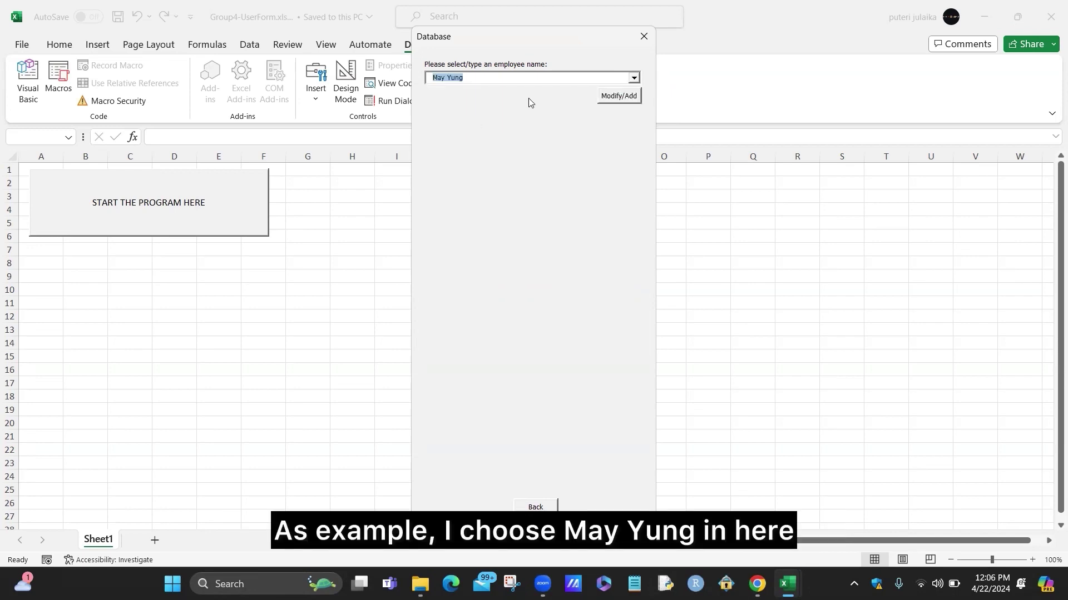
left_click(624, 98)
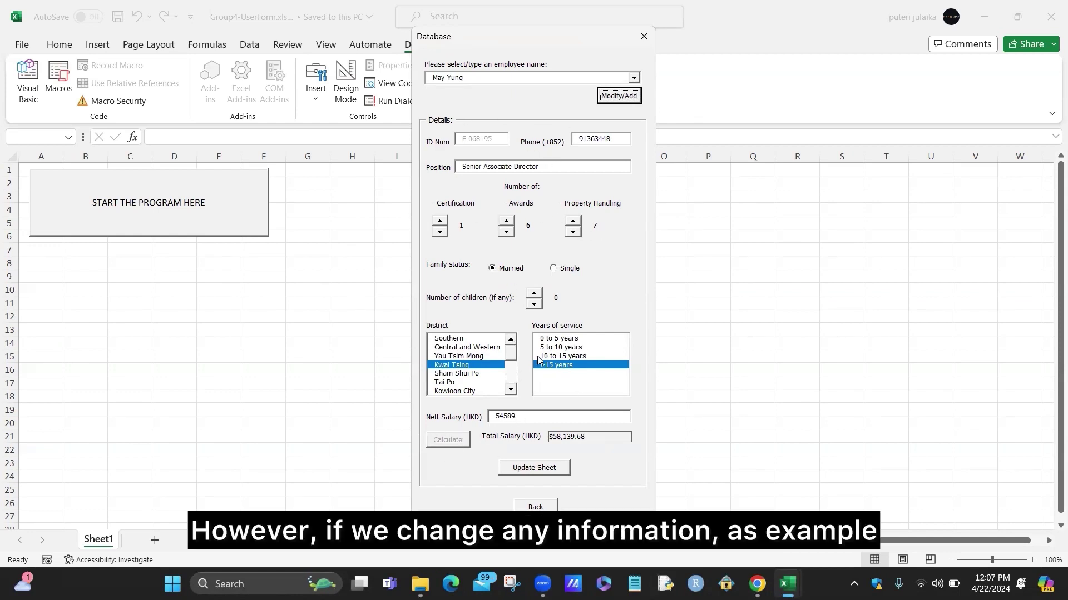
Change the district to Southern and nett salary to 886900, then save the record to the sheet
left_click(475, 341)
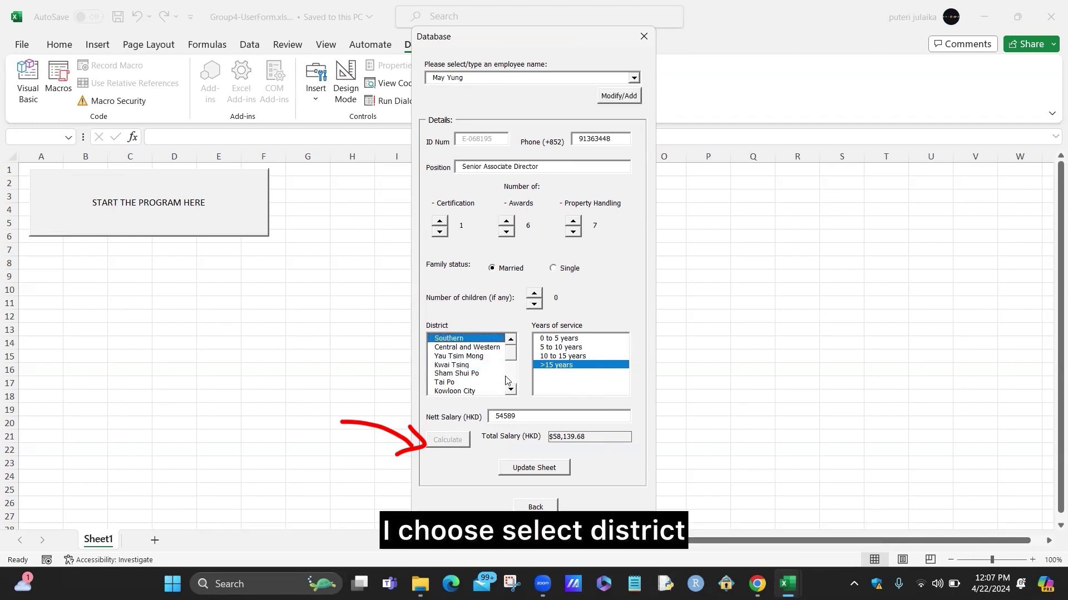
left_click_drag(515, 416, 487, 420)
type("8")
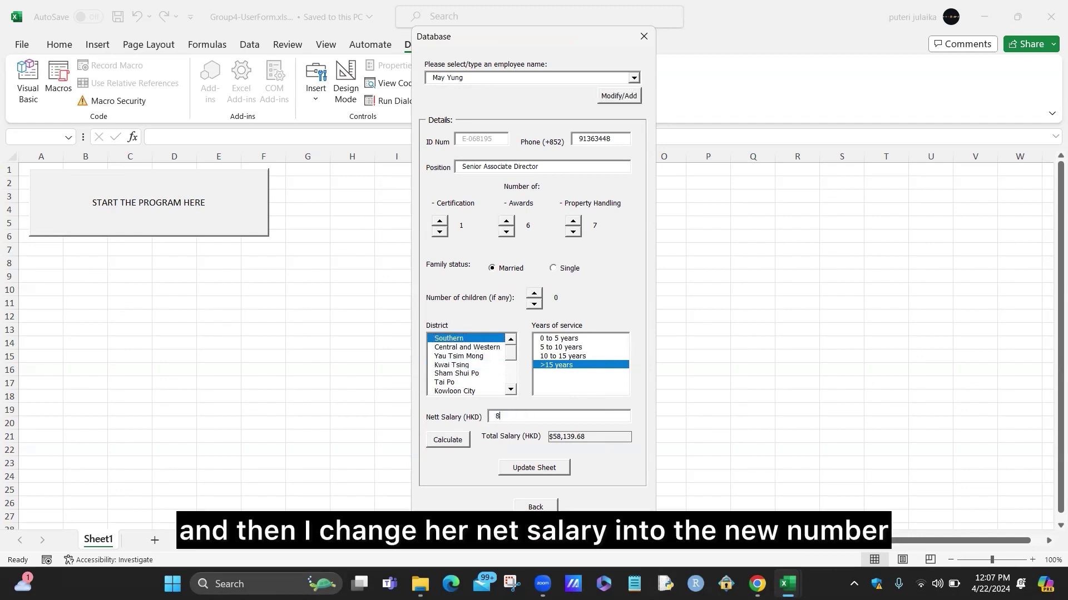
type("86900")
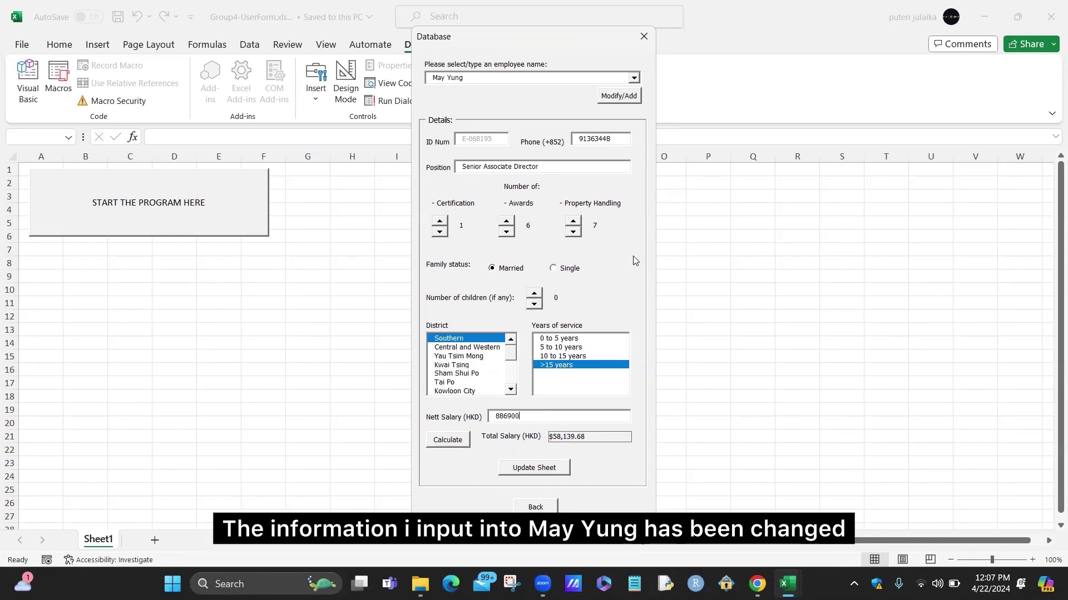
left_click(521, 471)
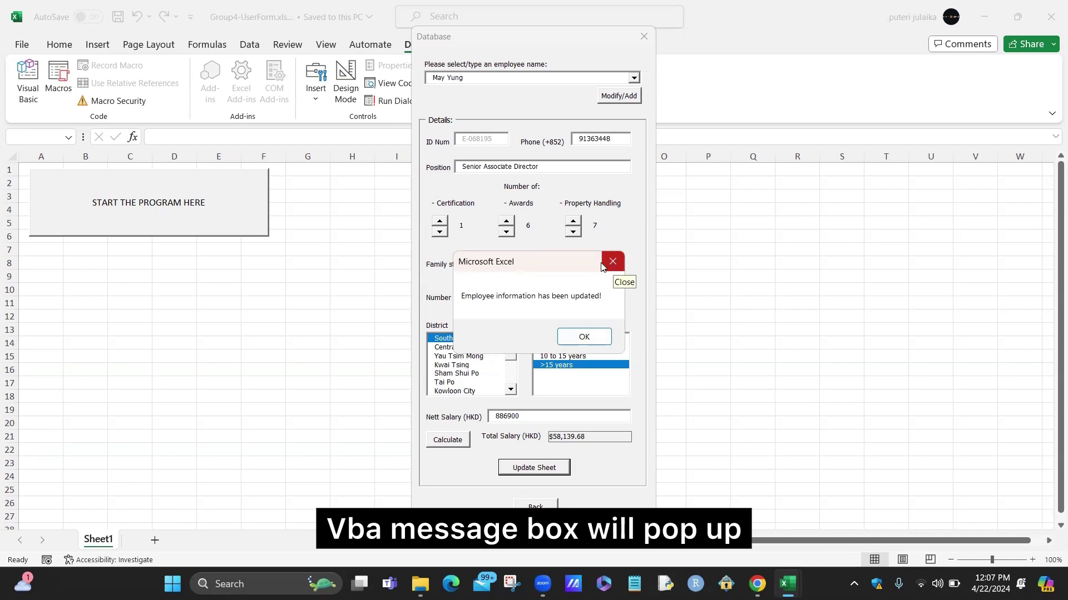
left_click(587, 337)
Start a blank employee entry named NewEmployee
left_click(467, 78)
type("New")
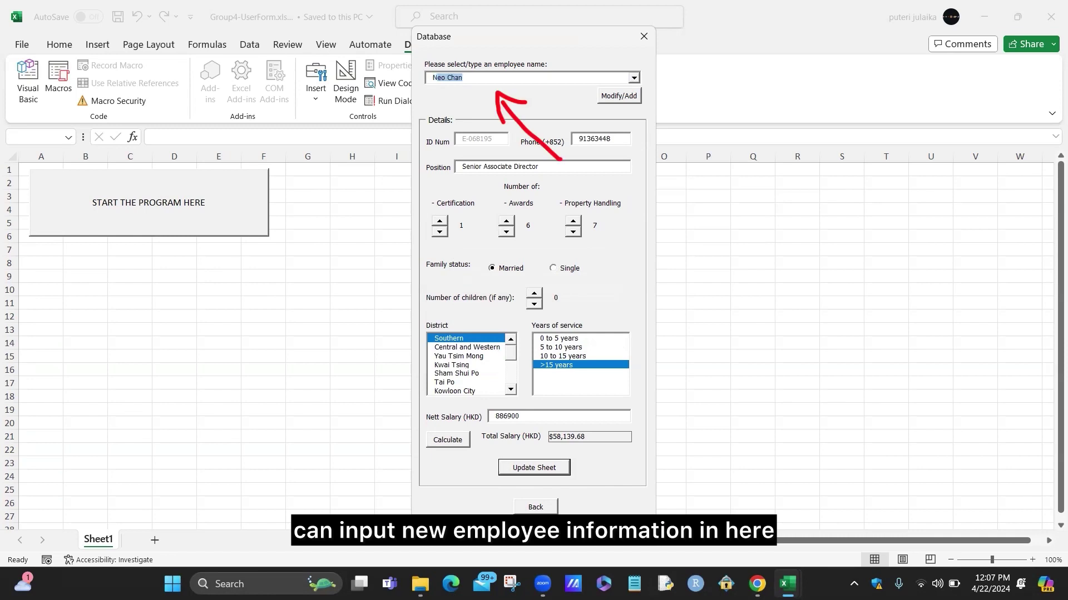
type("Emplo")
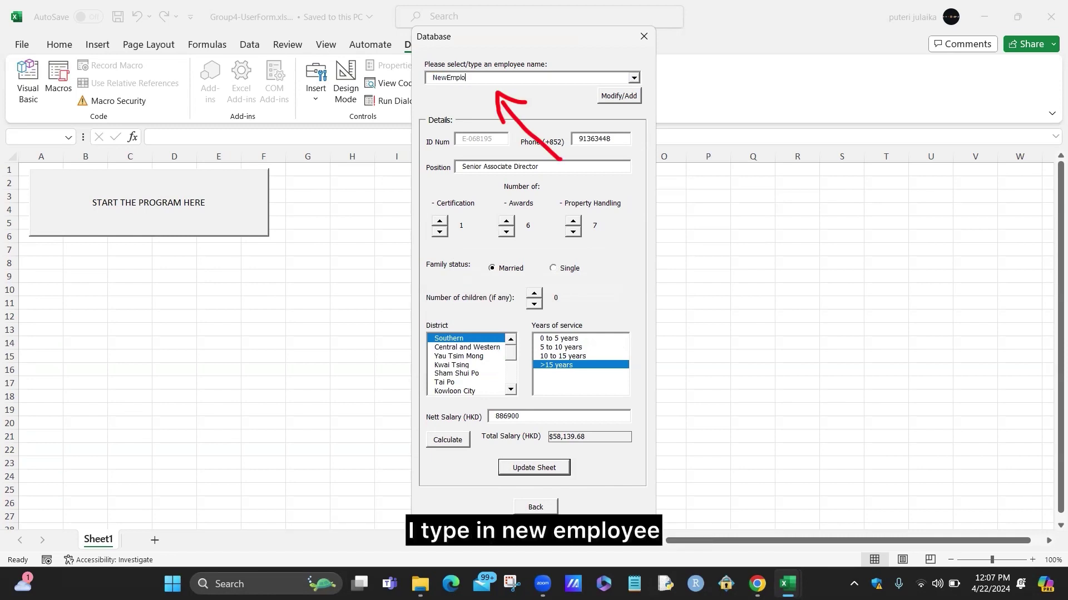
type("yee")
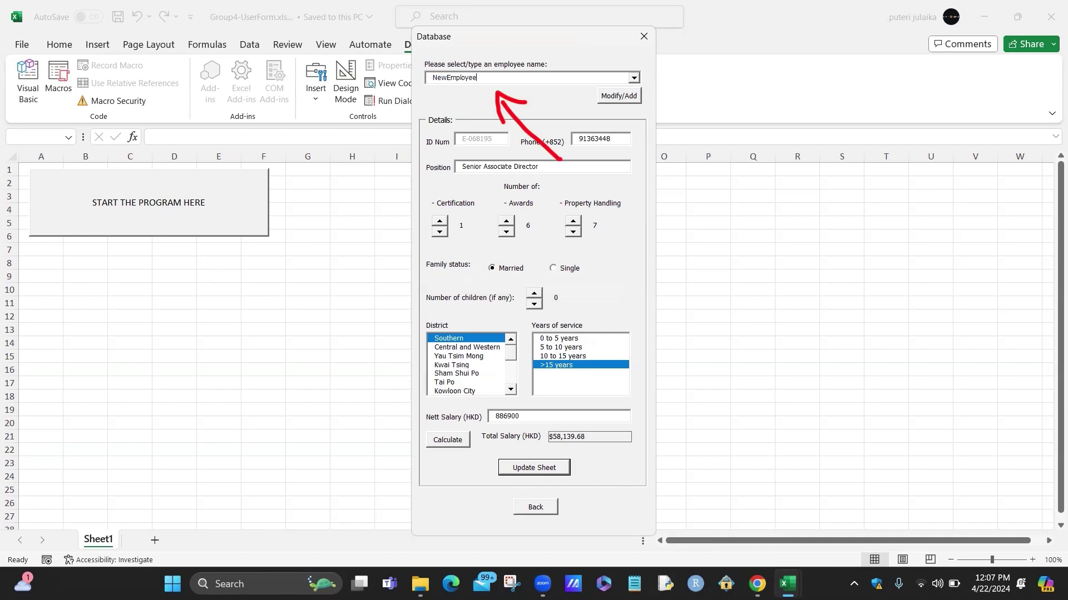
left_click(623, 100)
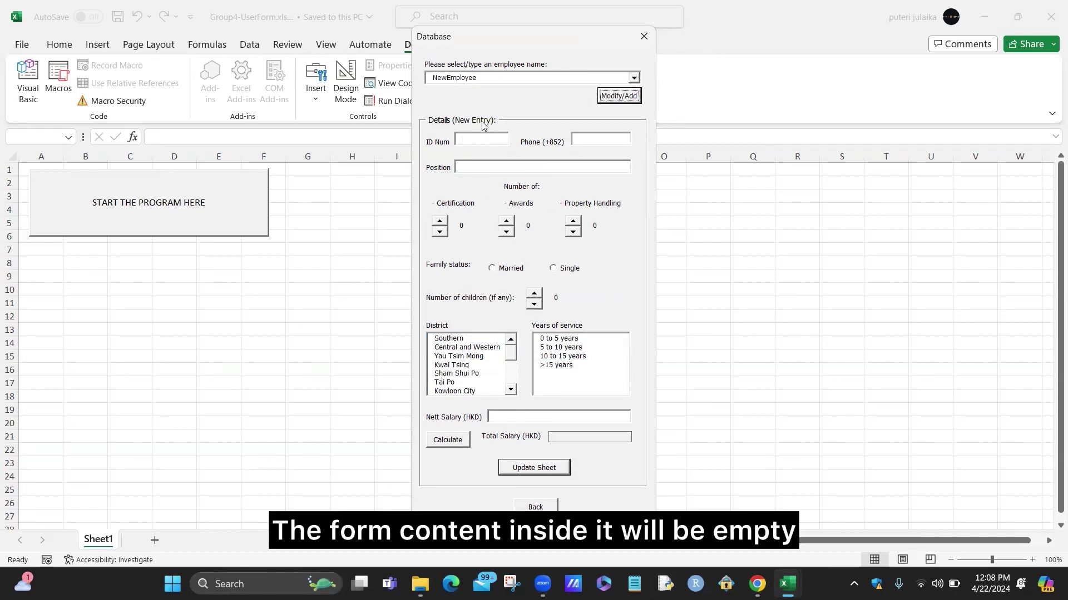
Fill in the Kwai Tsing record with nett salary 890890, calculate the total, and save it
left_click(500, 167)
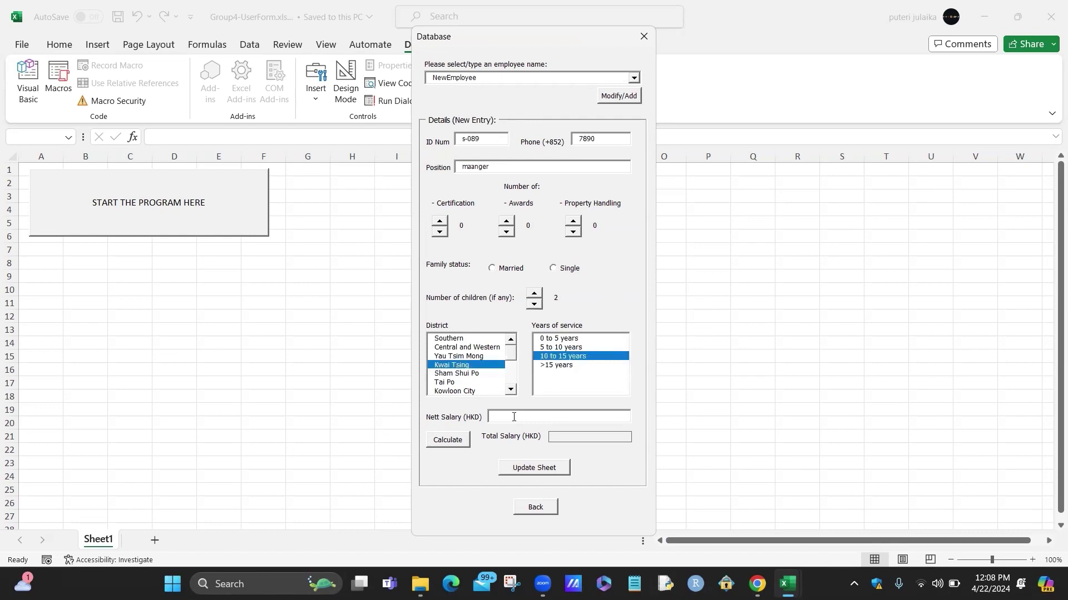
type("890890")
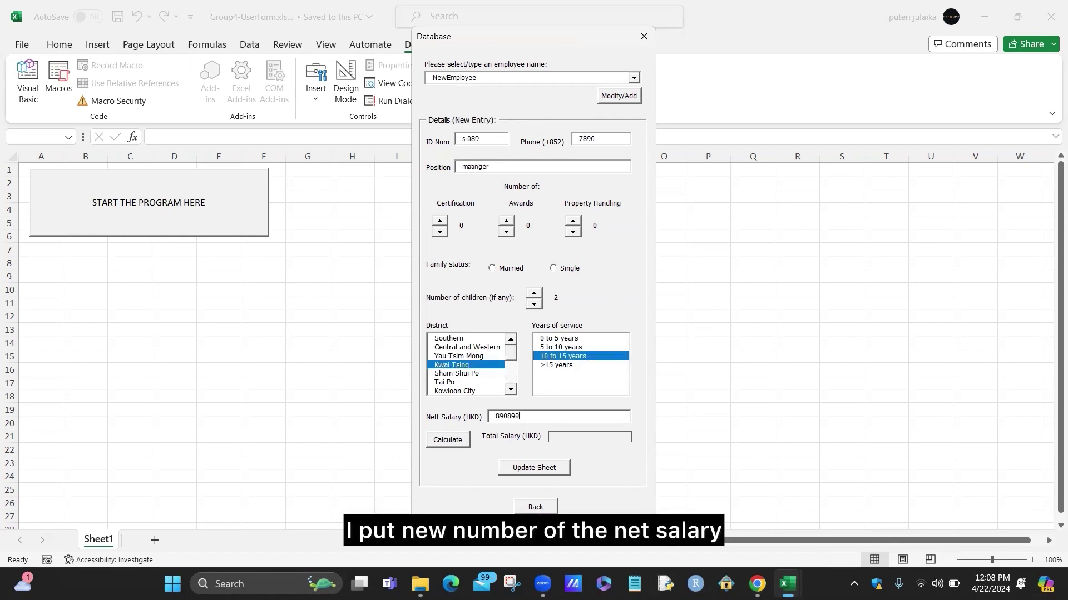
left_click(448, 440)
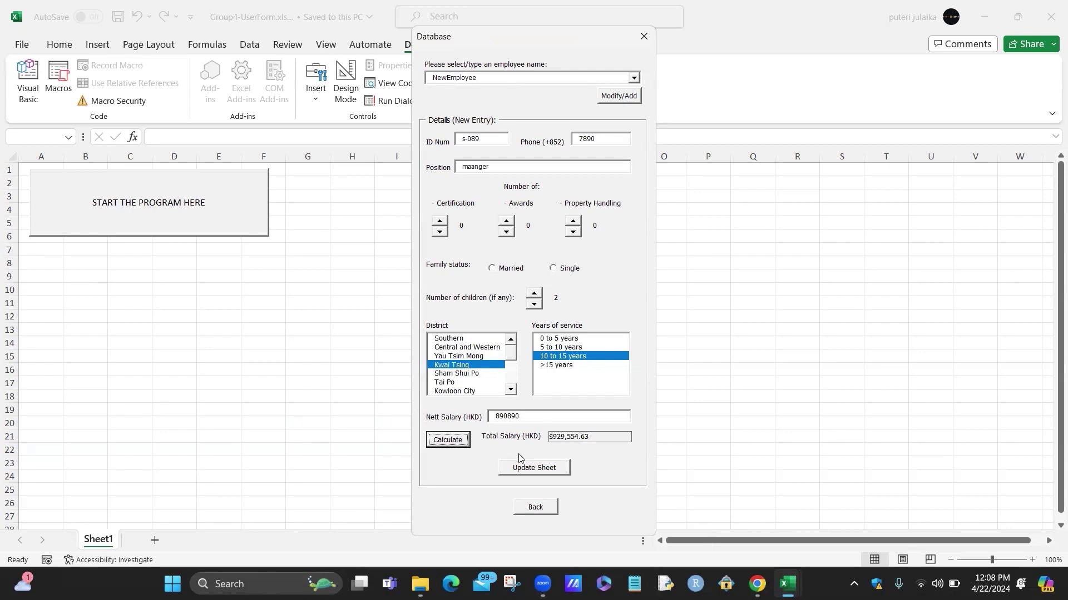
left_click(532, 470)
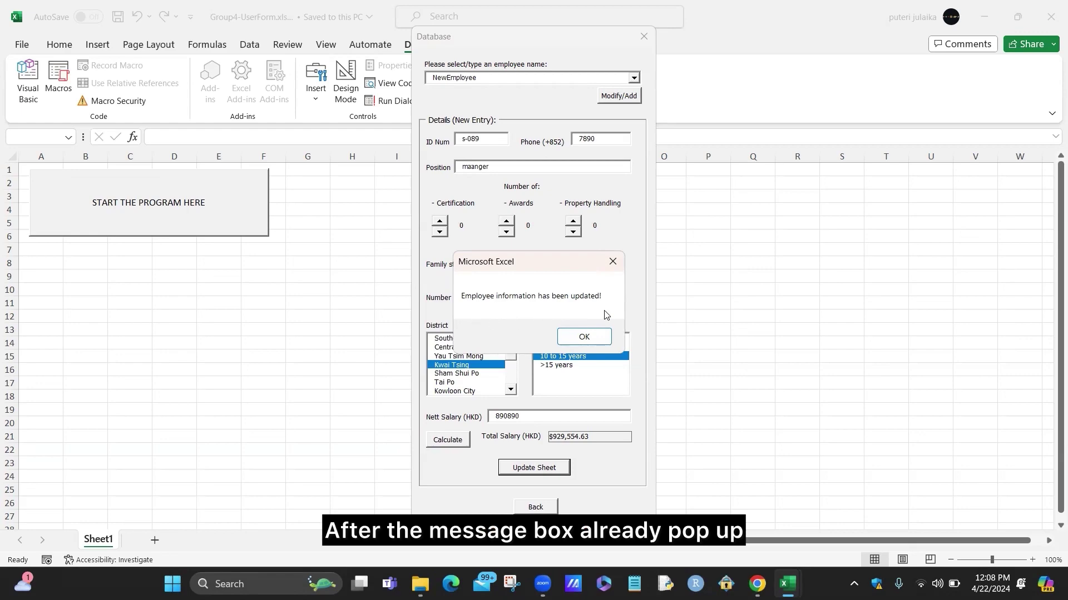
left_click(584, 339)
left_click(537, 508)
left_click(549, 391)
left_click(420, 584)
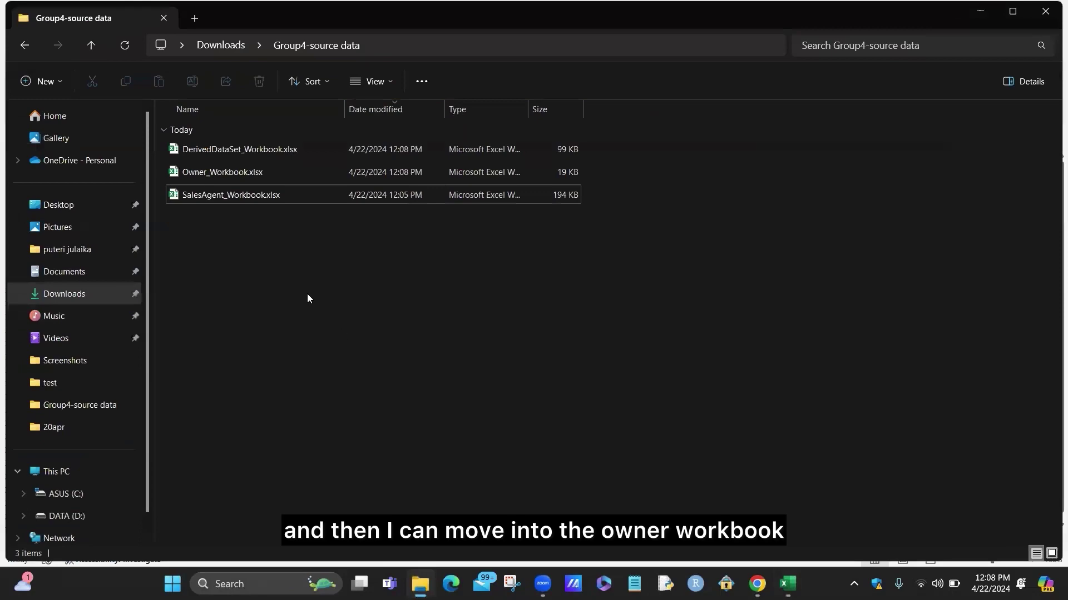
double_click(228, 172)
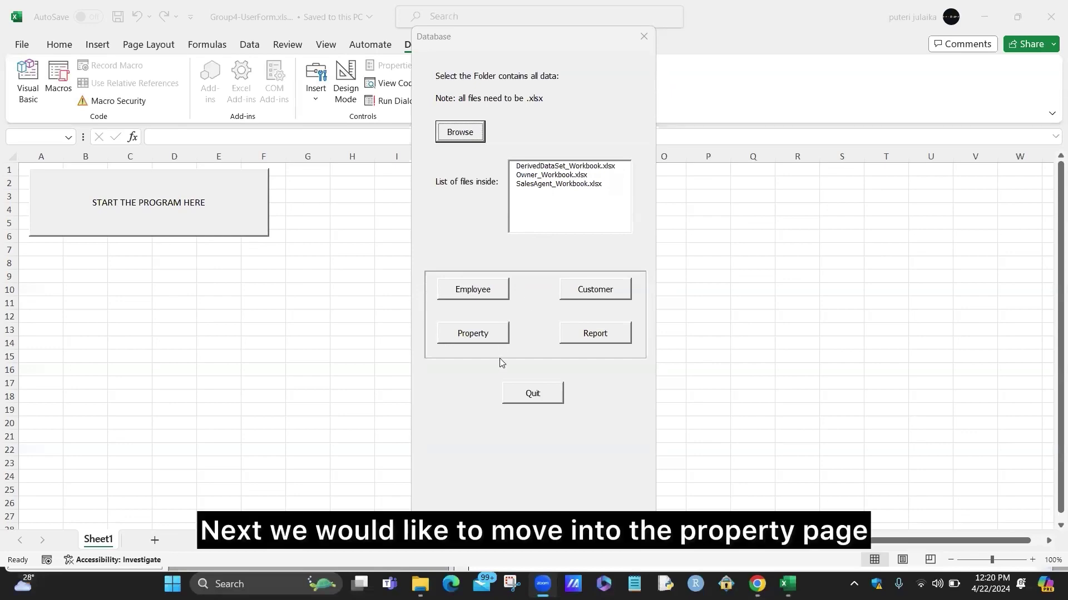
Load property H3456788 in Kowloon City from the property section
left_click(490, 333)
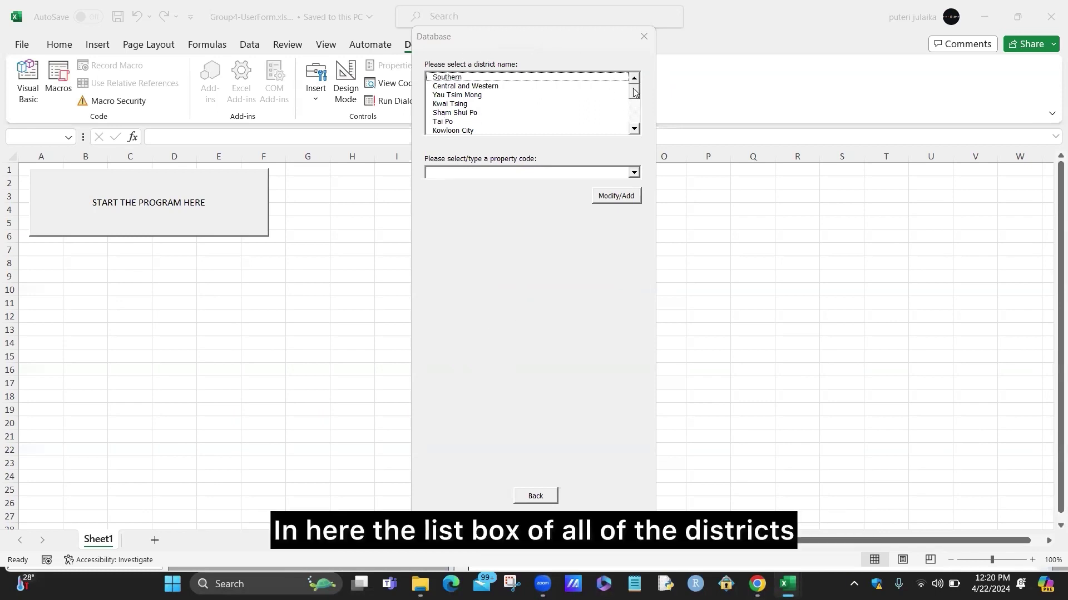
left_click_drag(637, 95, 638, 100)
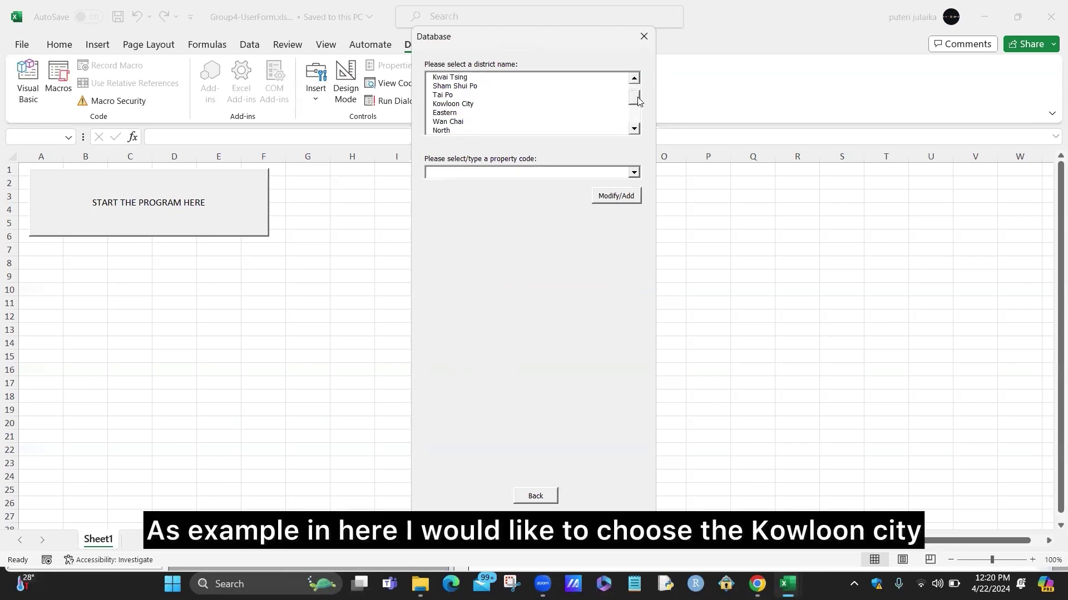
left_click(512, 104)
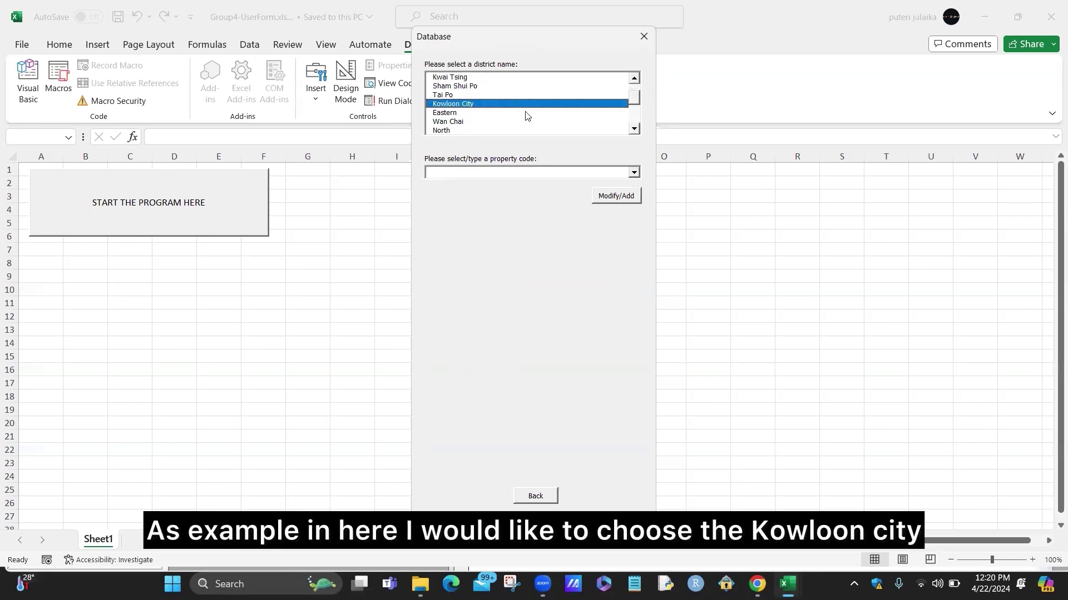
left_click(634, 173)
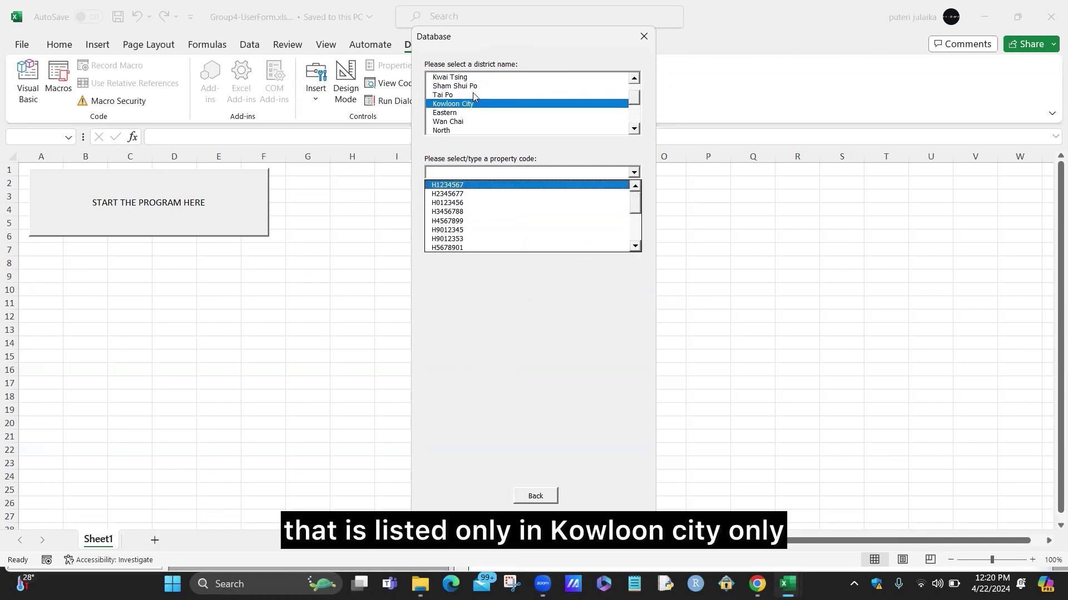
left_click(493, 212)
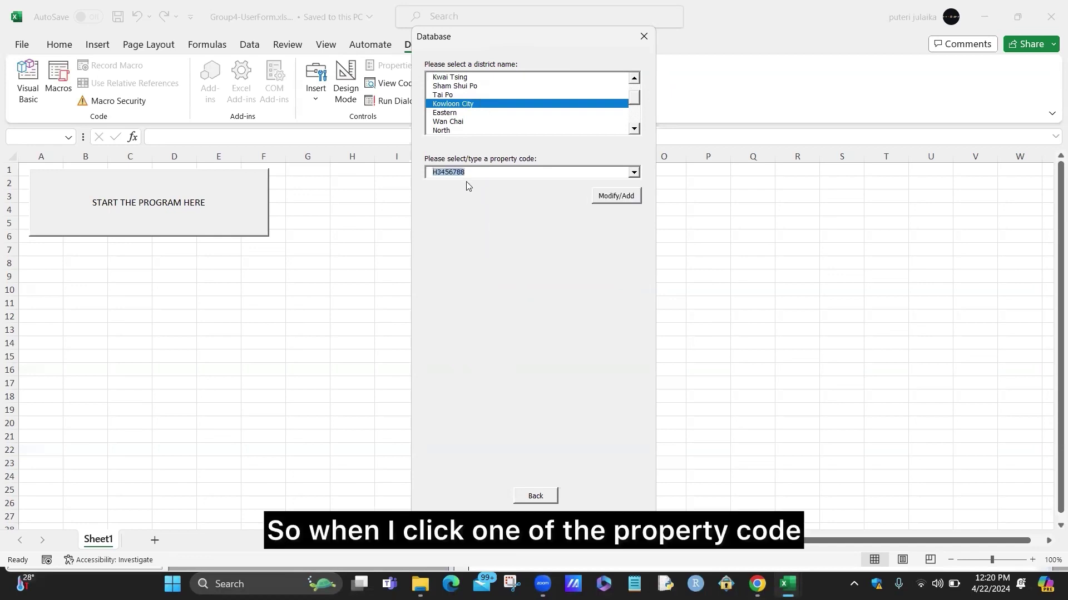
left_click(625, 196)
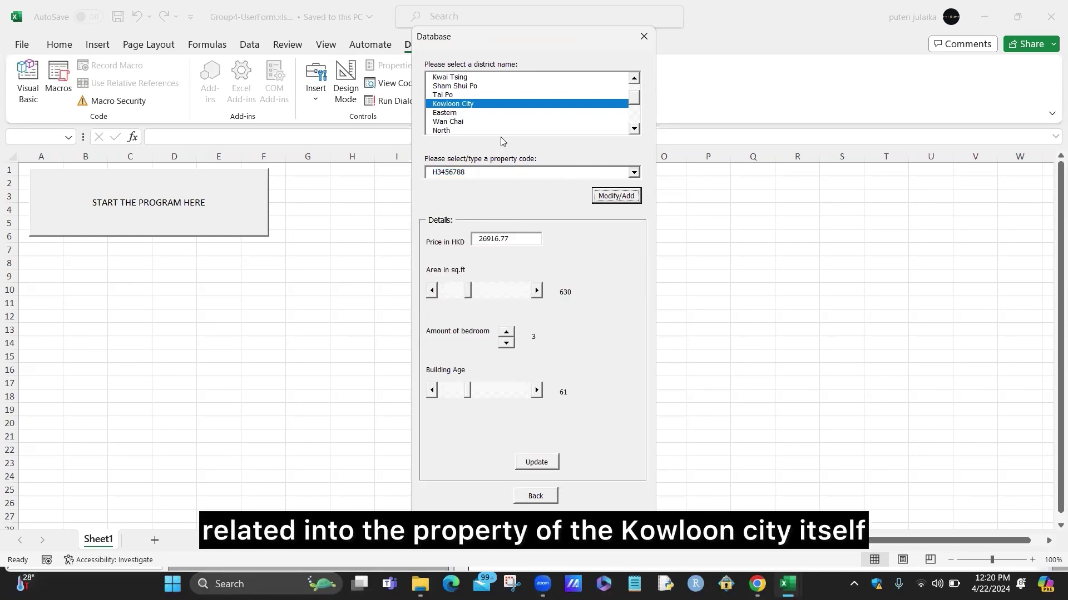
Raise the area to 631 sq.ft, bedrooms to 4 and building age to 63, then save
left_click(536, 290)
left_click(506, 332)
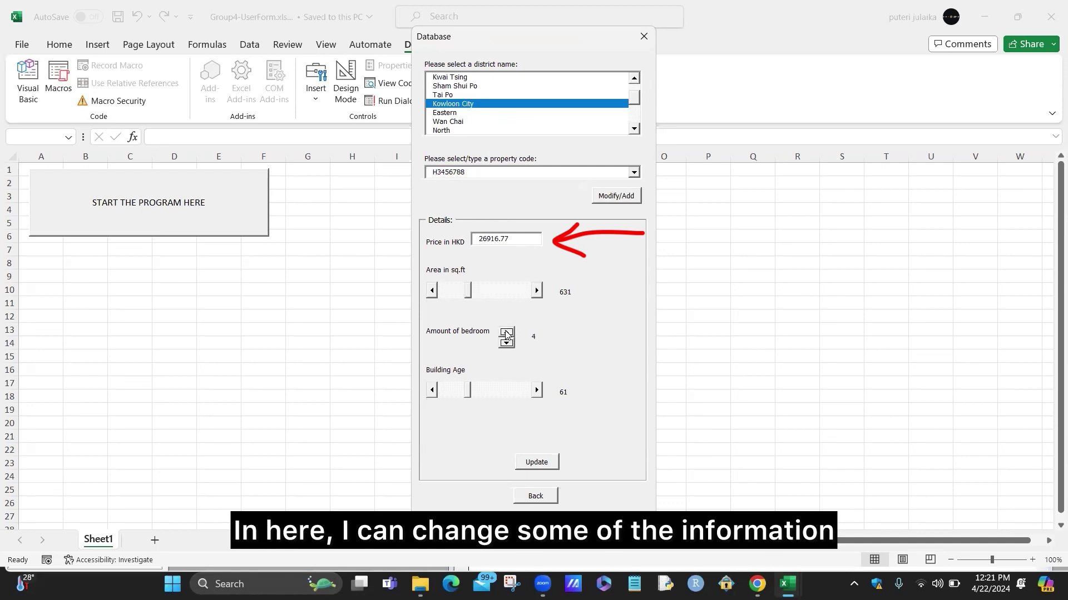
left_click(537, 391)
left_click(537, 391)
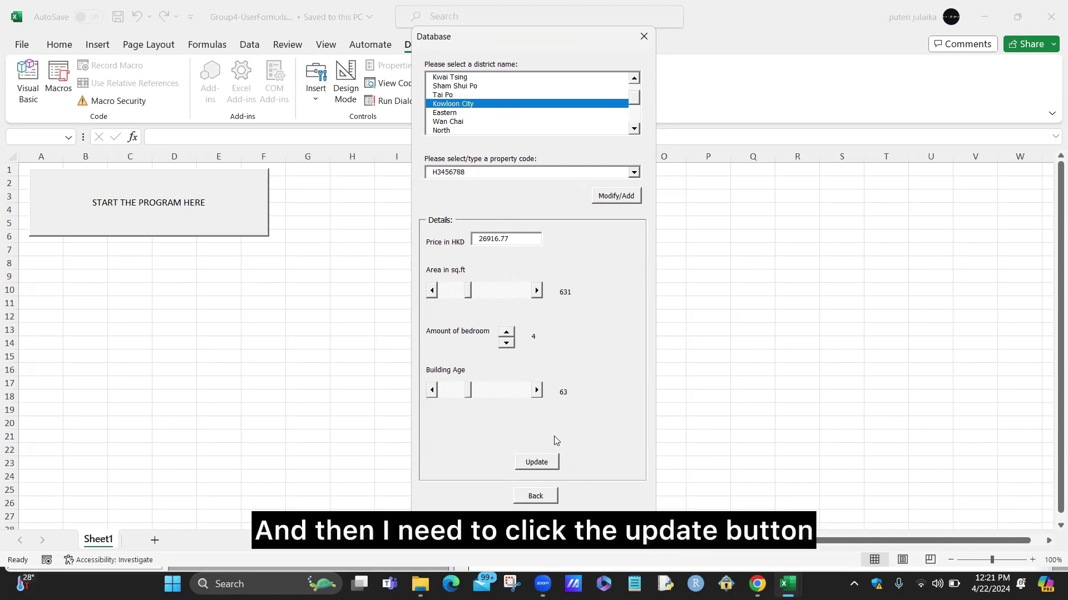
left_click(537, 464)
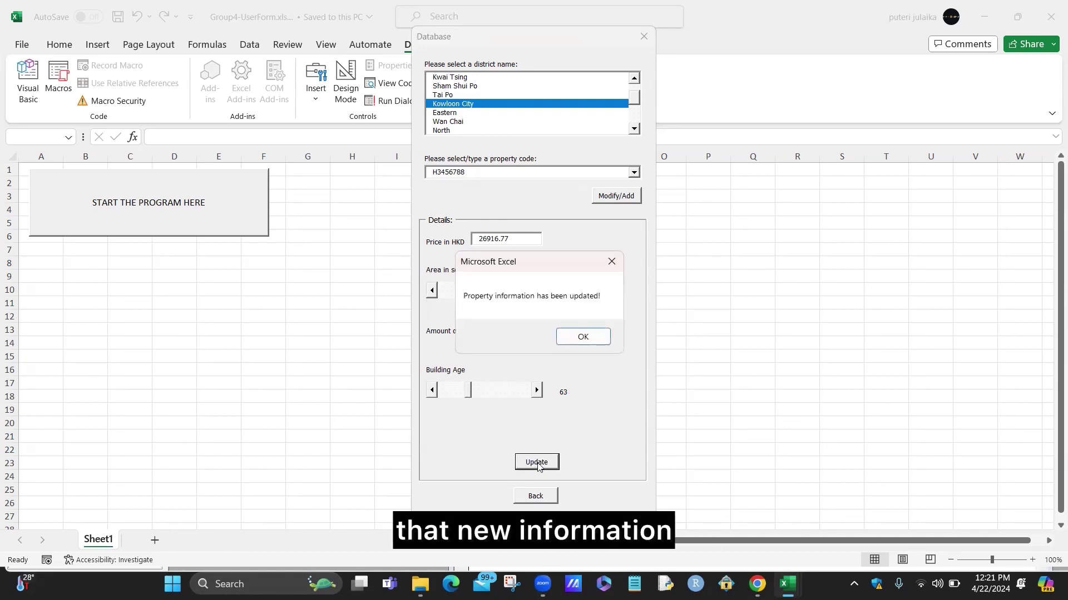
left_click(592, 339)
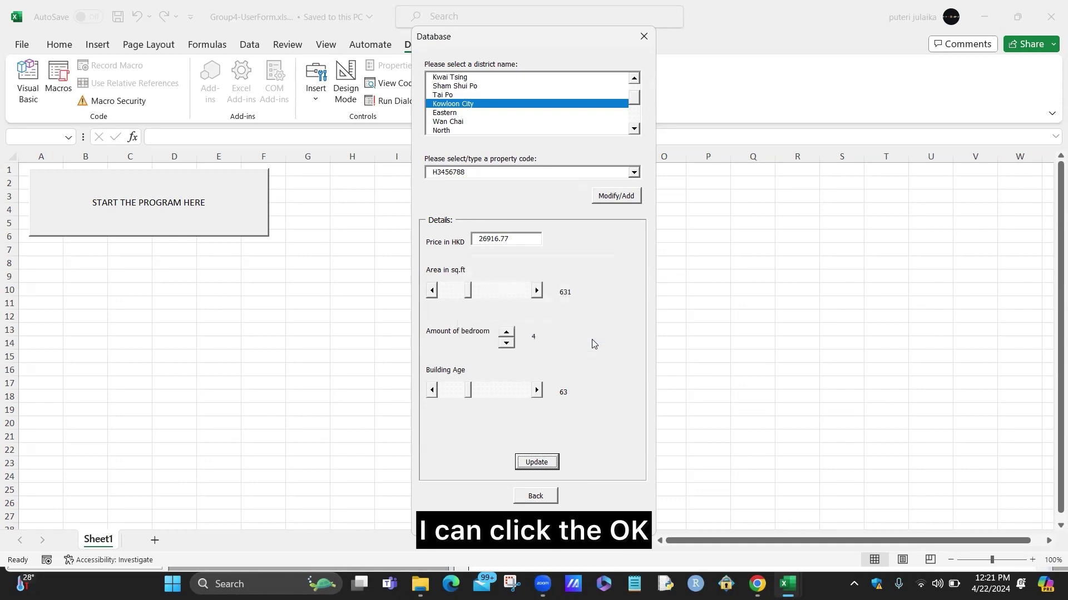
left_click(496, 123)
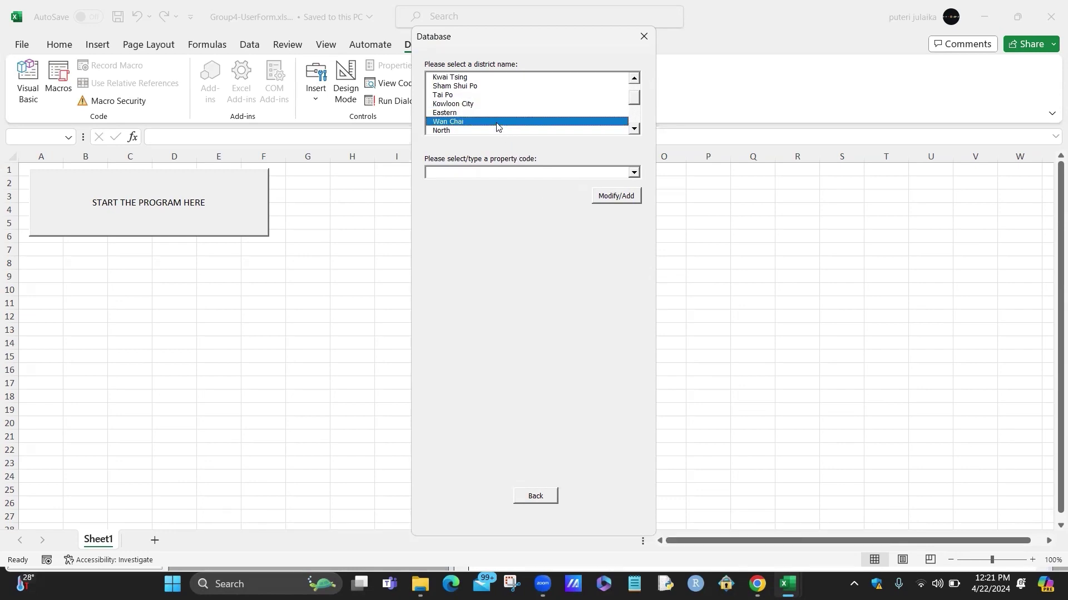
Create a new Wan Chai property NewProperty priced at 98808 HKD
left_click(525, 174)
type("NewProperty")
left_click(626, 199)
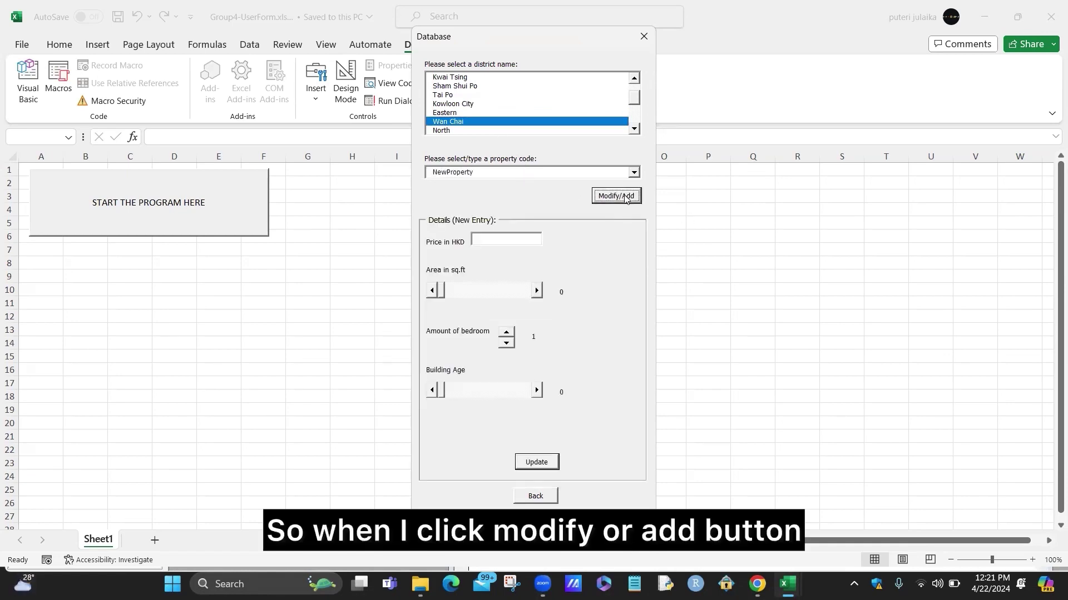
left_click(504, 242)
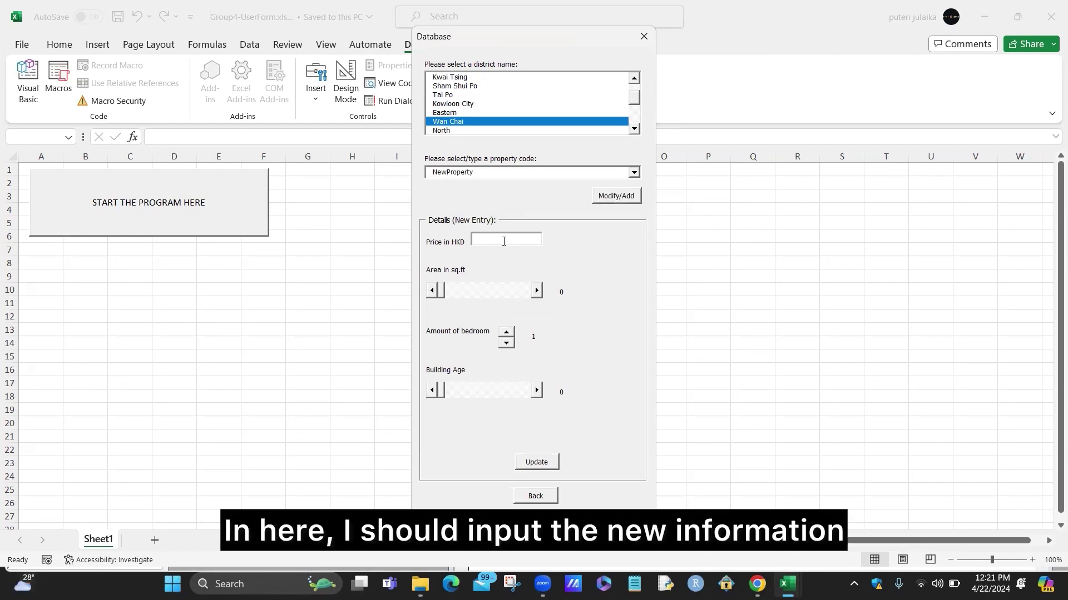
type("098808")
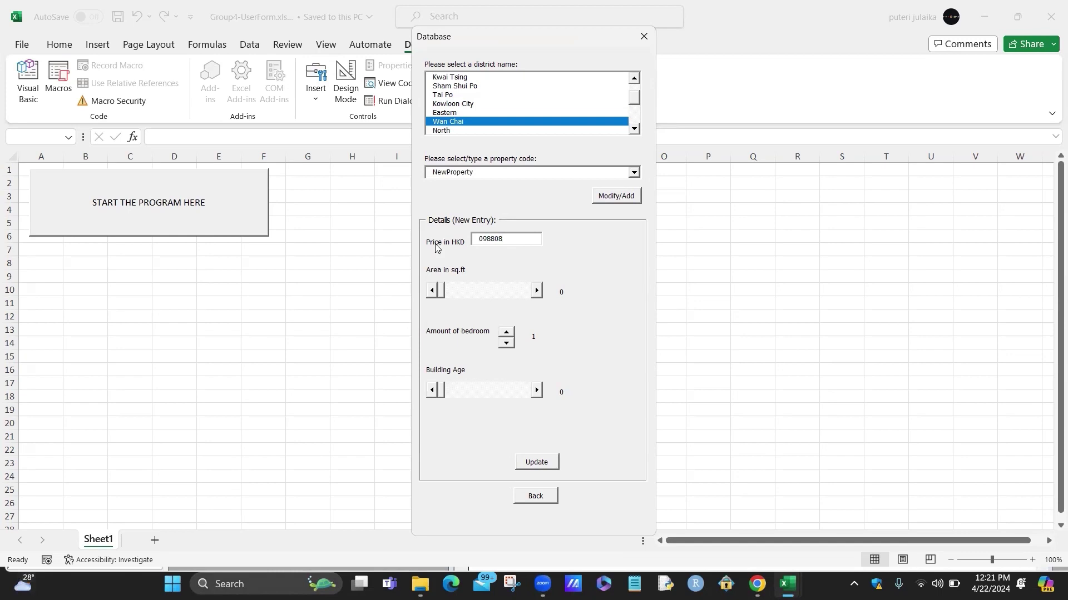
key("Tab")
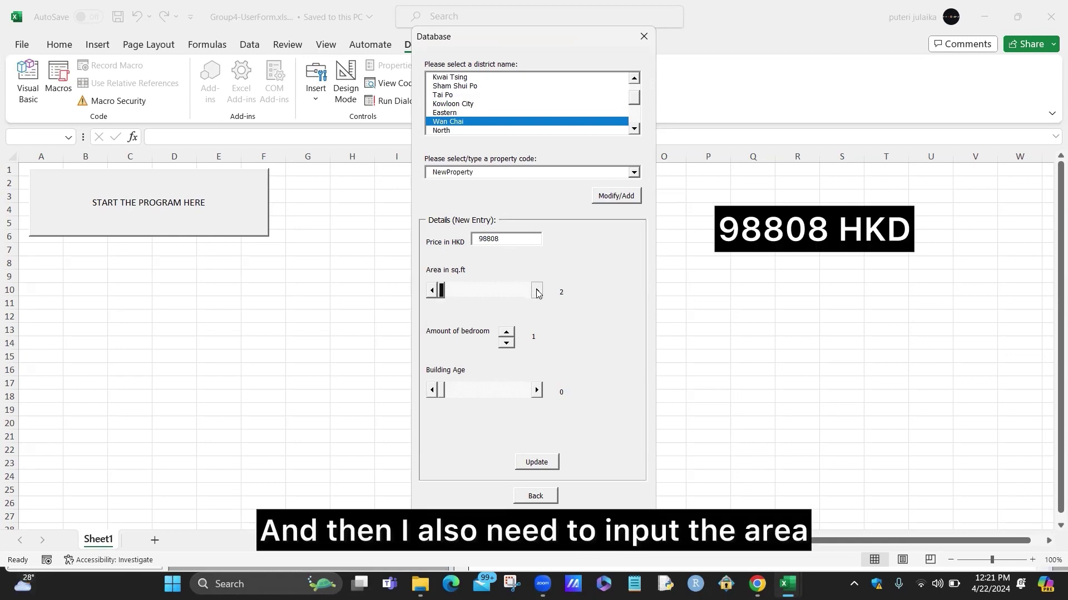
Set 438 sq.ft, 3 bedrooms and building age 30, then save the new property
left_click_drag(450, 296, 459, 299)
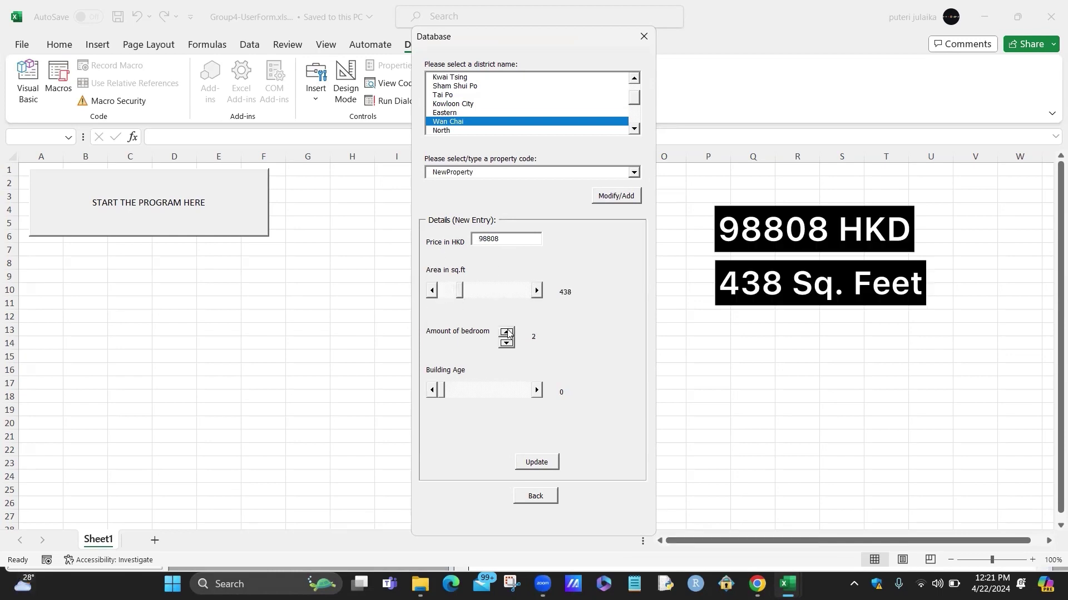
left_click(506, 332)
left_click(506, 332)
left_click(447, 393)
left_click(543, 466)
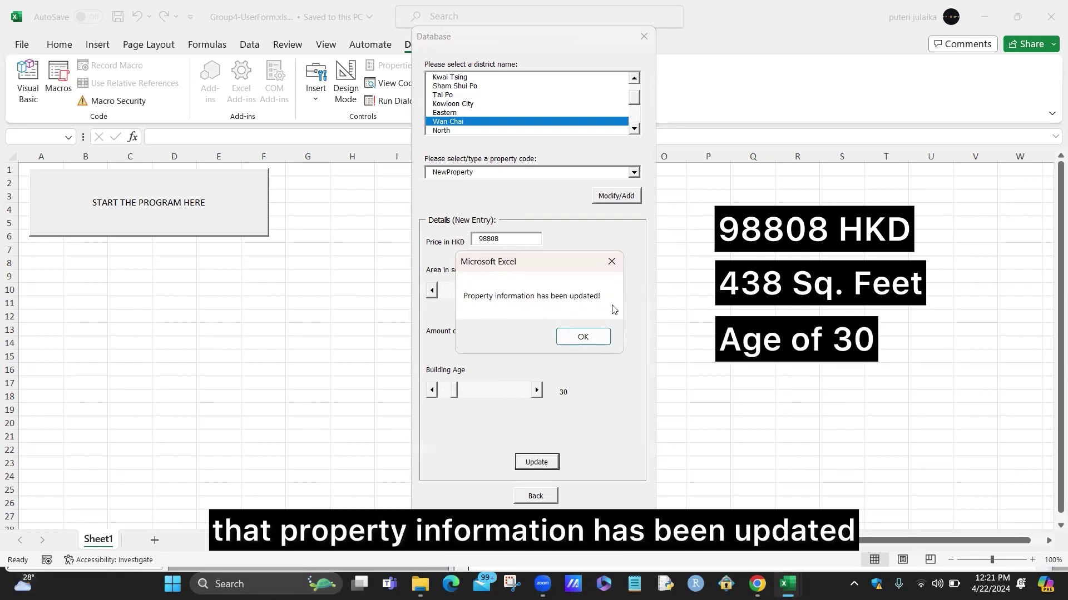
left_click(585, 337)
left_click(536, 497)
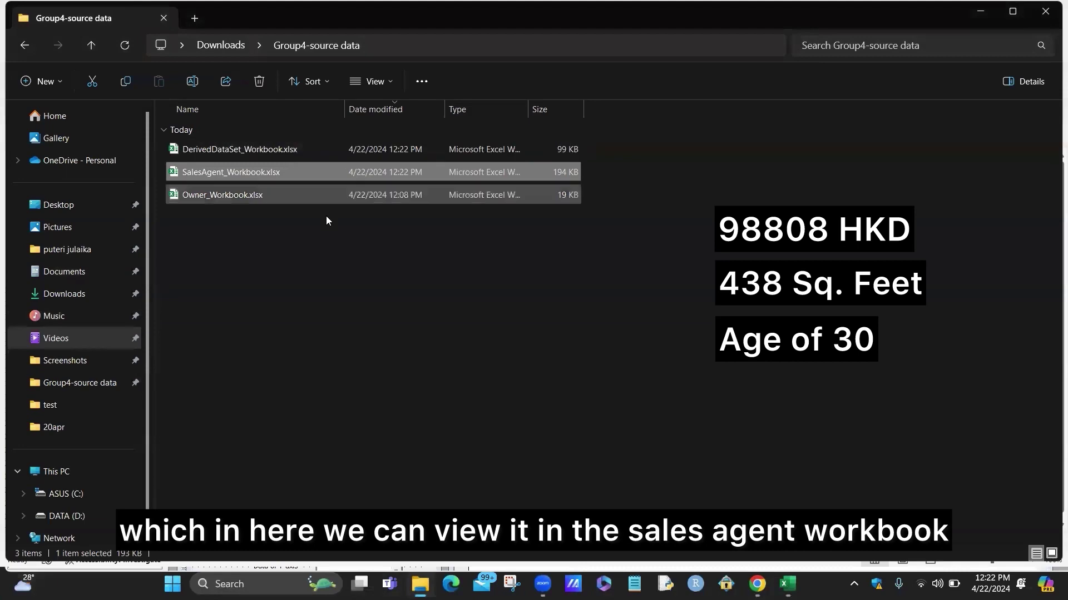
Open SalesAgent_Workbook.xlsx from Group4-source data to check the NewProperty record
double_click(237, 174)
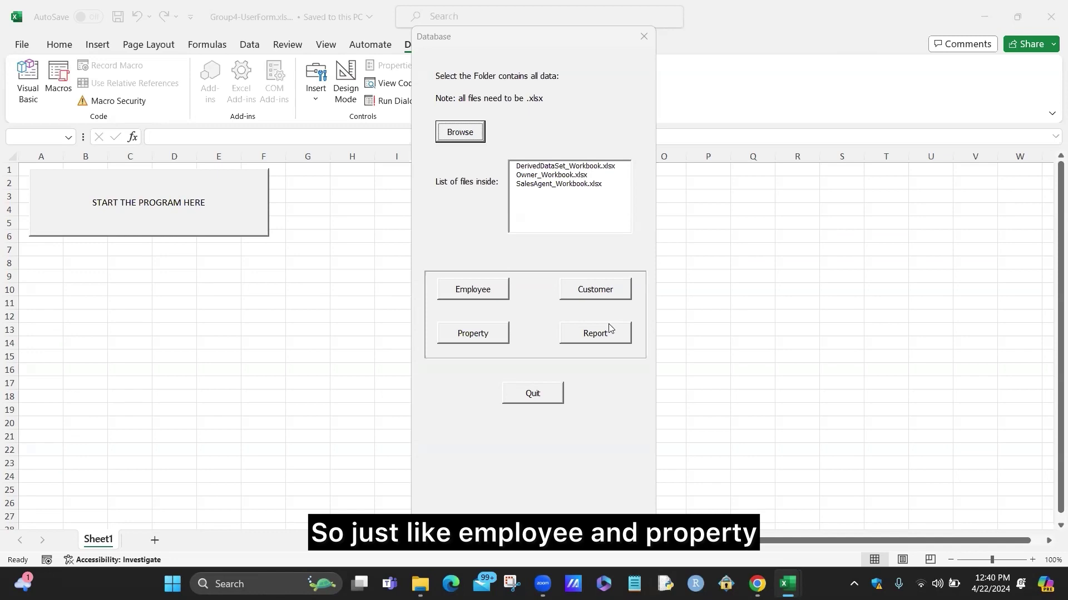
On the Customer page, enter an existing customer ID and load that customer's details
left_click(614, 290)
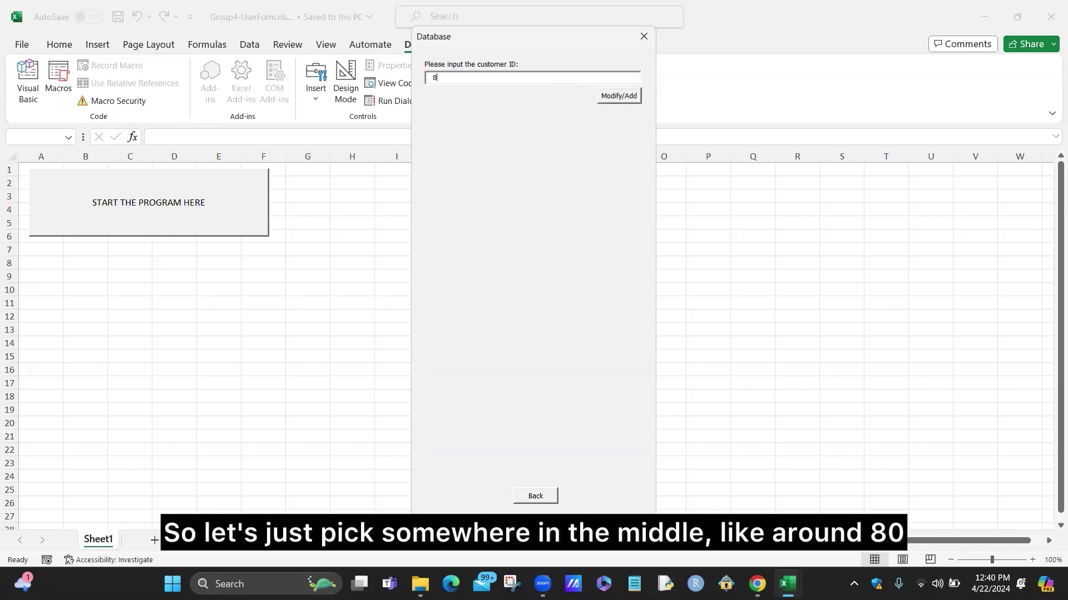
type("0")
left_click(621, 96)
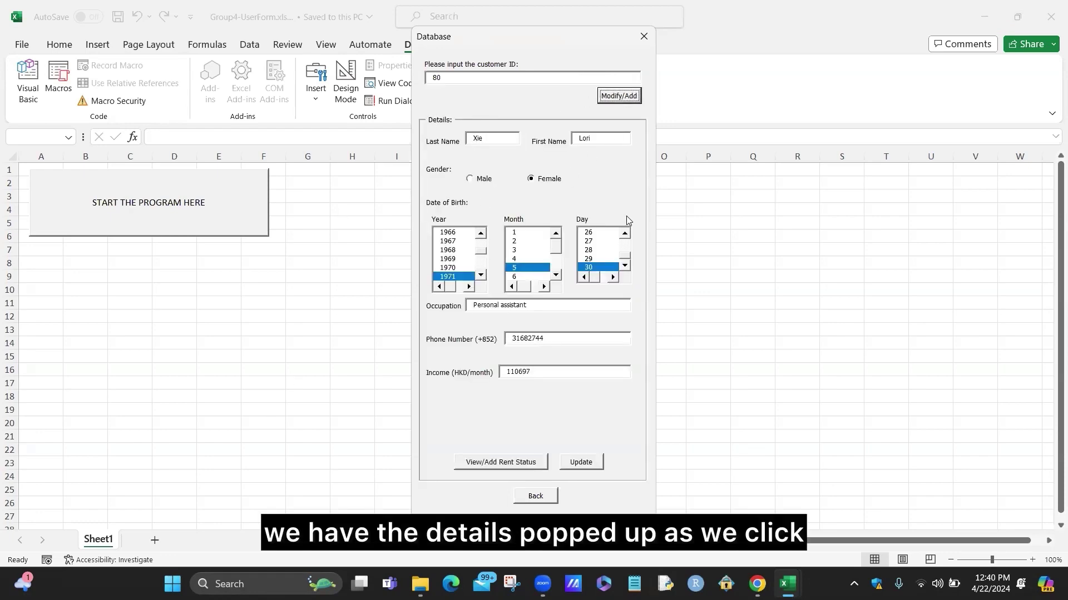
Set the customer's birth year to 2021 in the Date of Birth lists
left_click(597, 137)
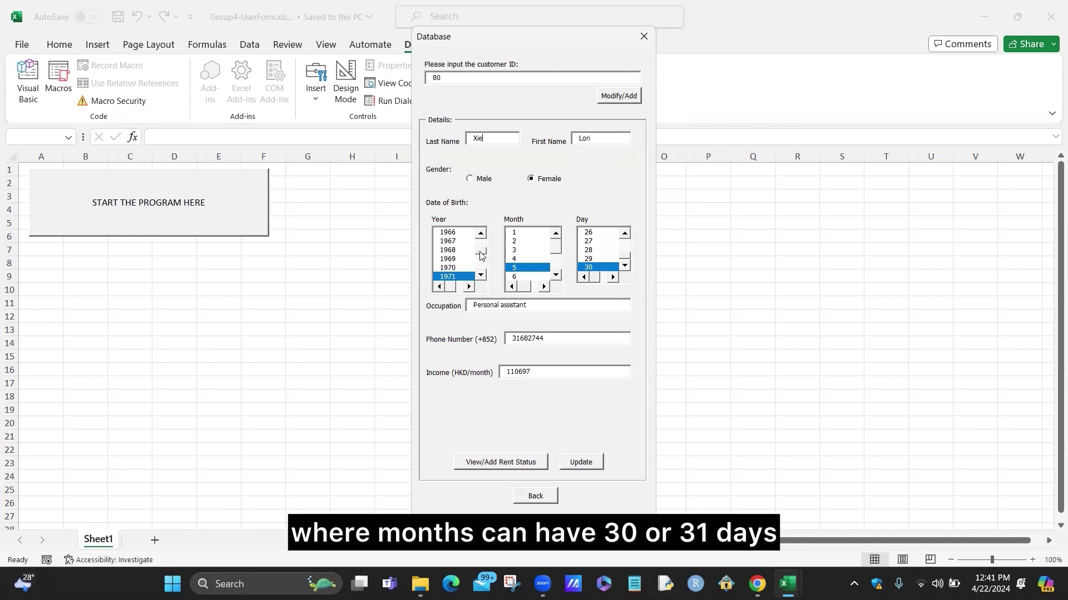
left_click_drag(482, 255, 481, 268)
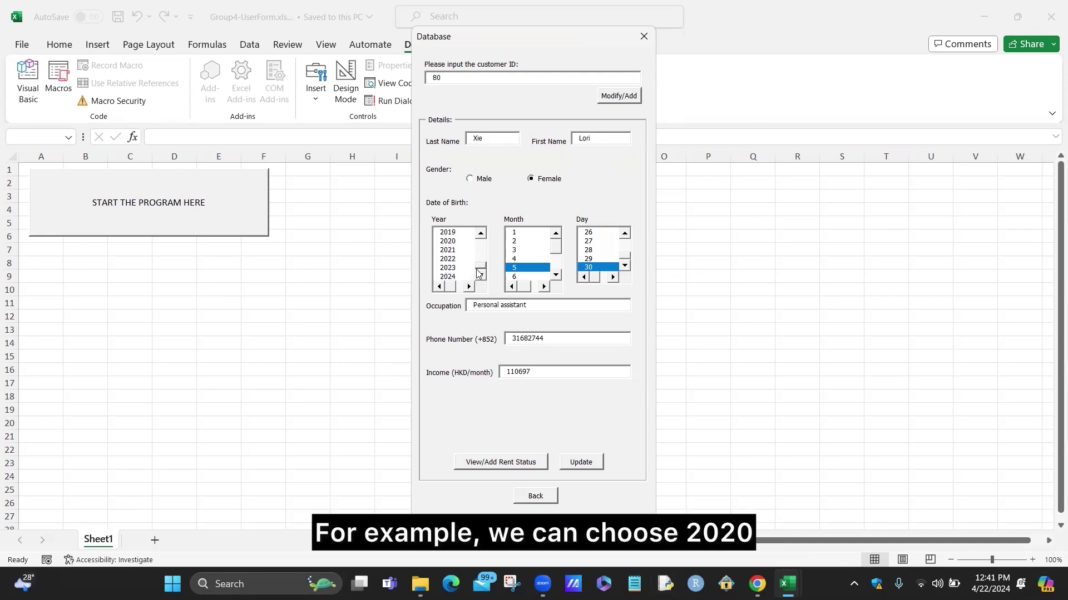
left_click(447, 241)
left_click(514, 241)
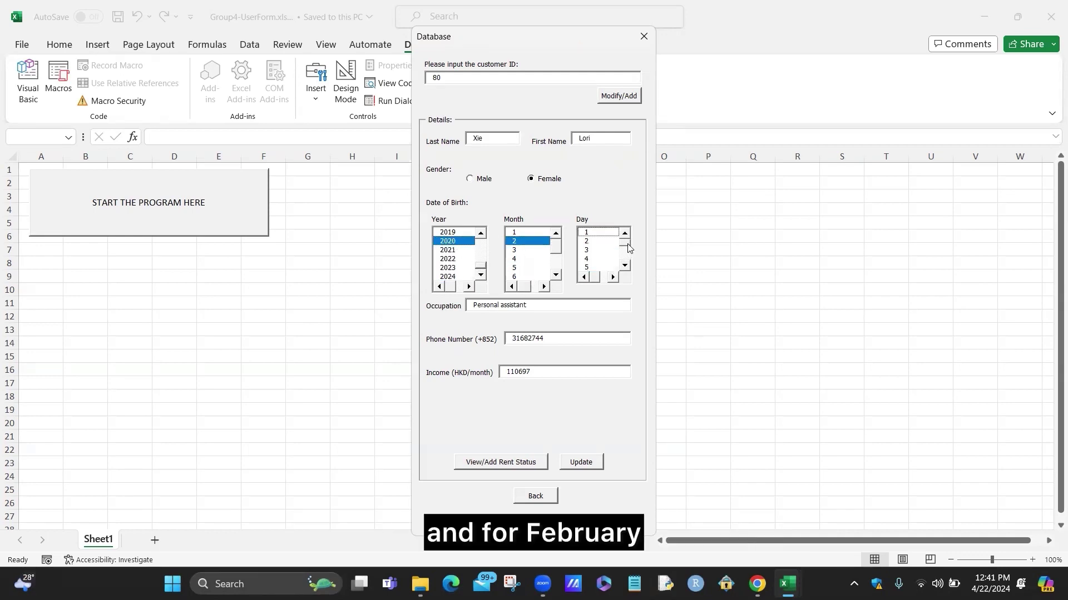
left_click(601, 267)
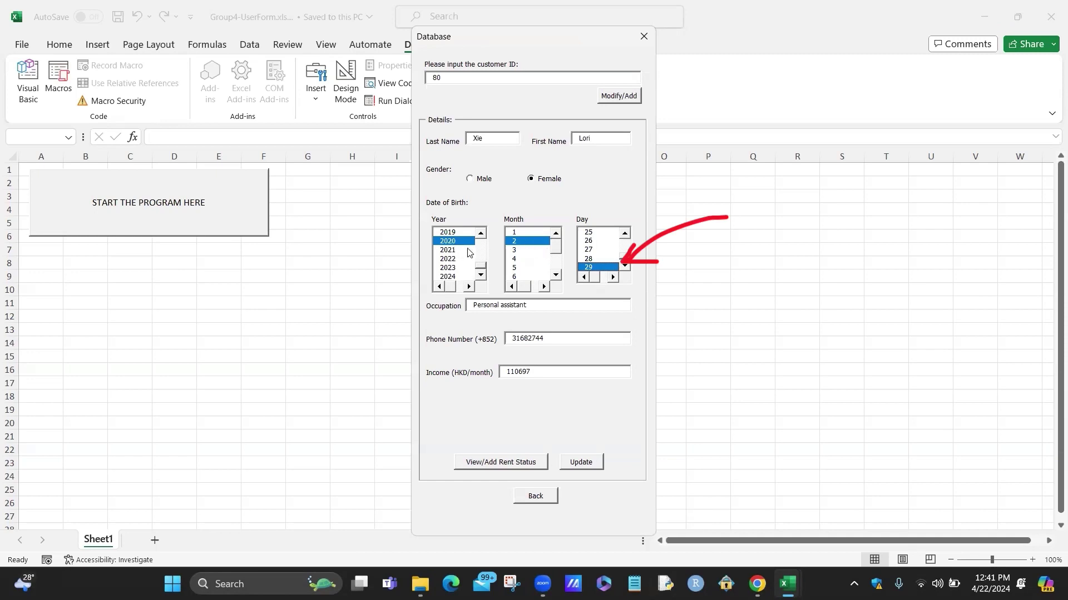
left_click(470, 250)
left_click_drag(625, 248, 624, 262)
left_click(603, 268)
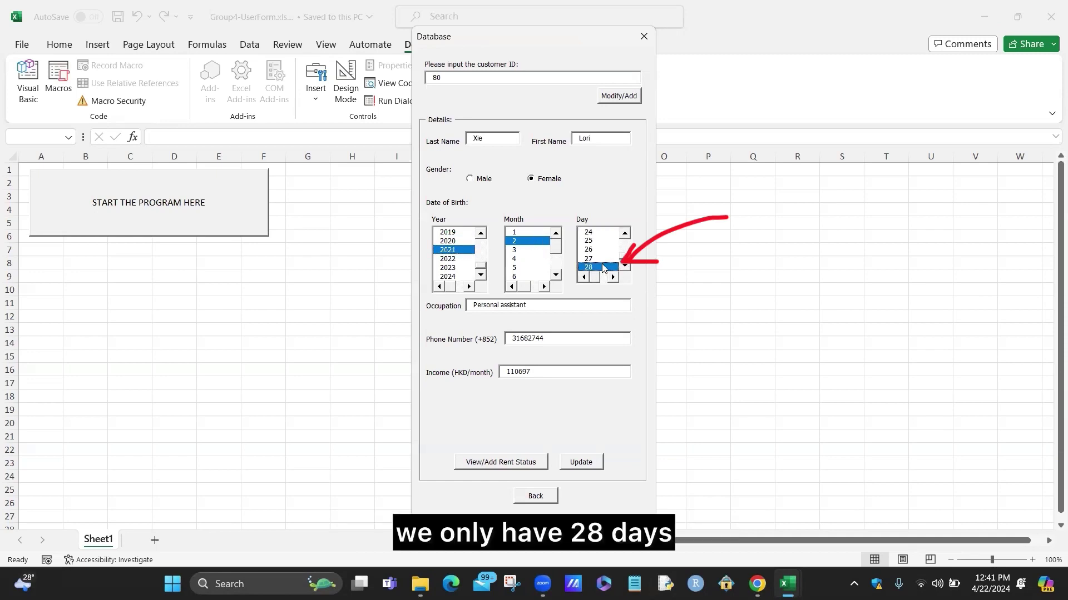
Choose April 30 as the birth month and day, then save the customer record
left_click(520, 250)
left_click(625, 266)
left_click(599, 268)
left_click(513, 260)
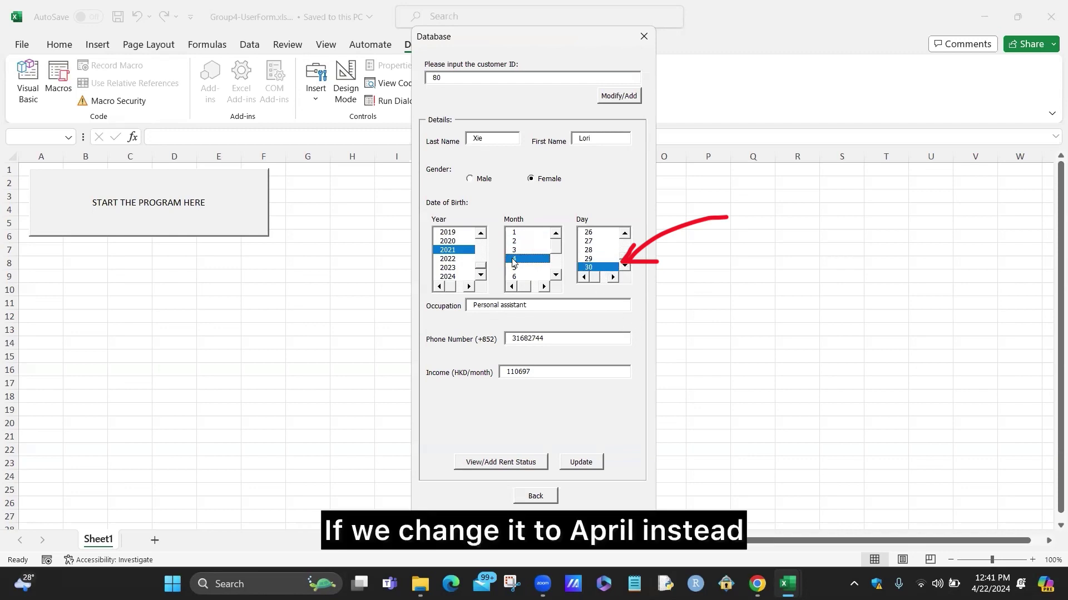
left_click(616, 259)
left_click(606, 267)
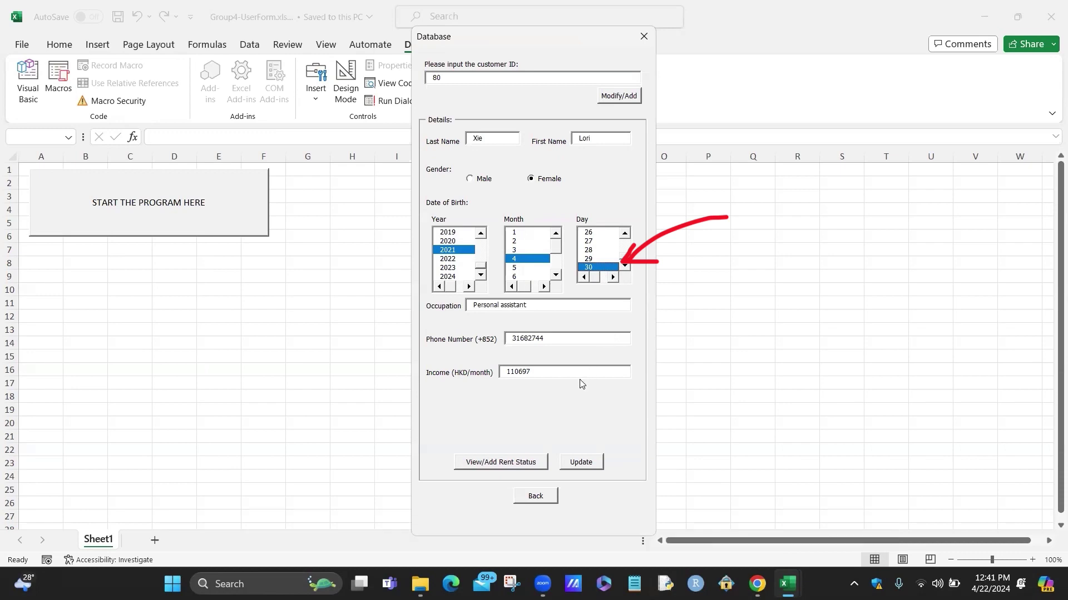
left_click(580, 462)
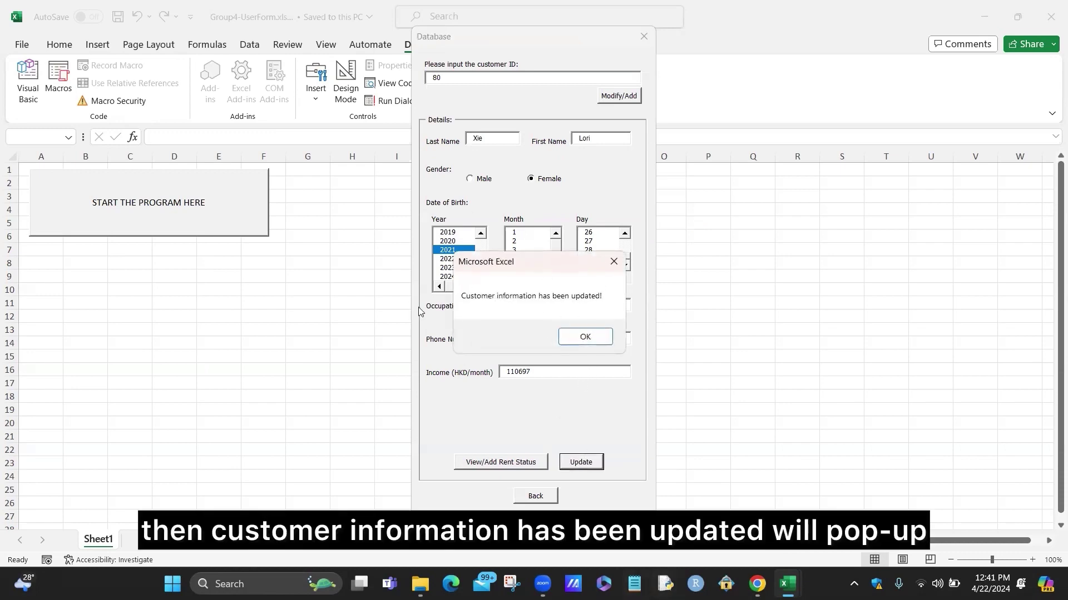
left_click(585, 337)
Start new customer ID 301, fill in the names, and set gender to Male
left_click(479, 80)
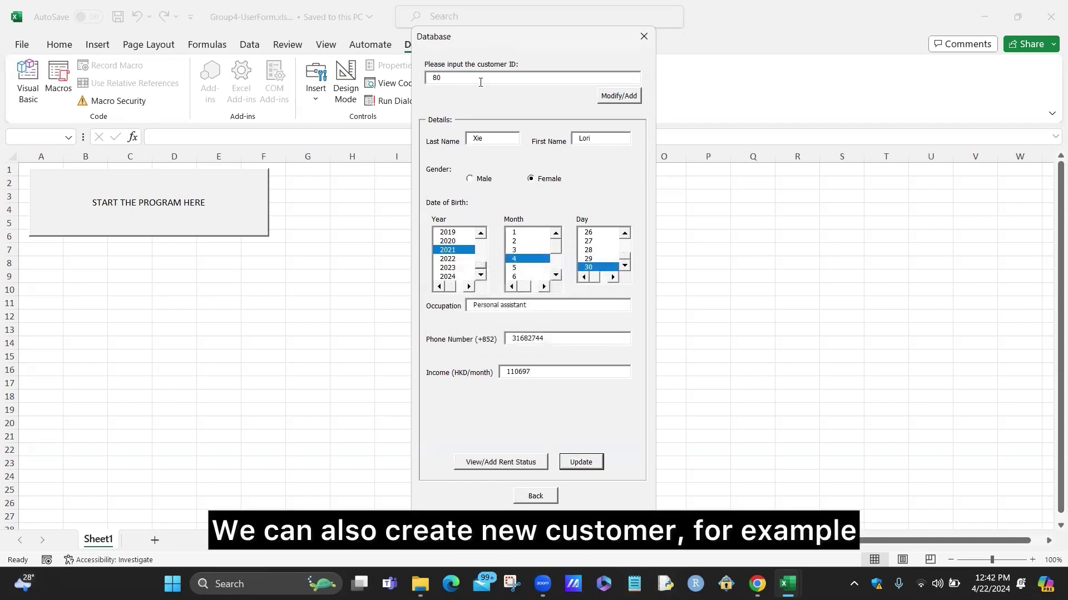
type("30")
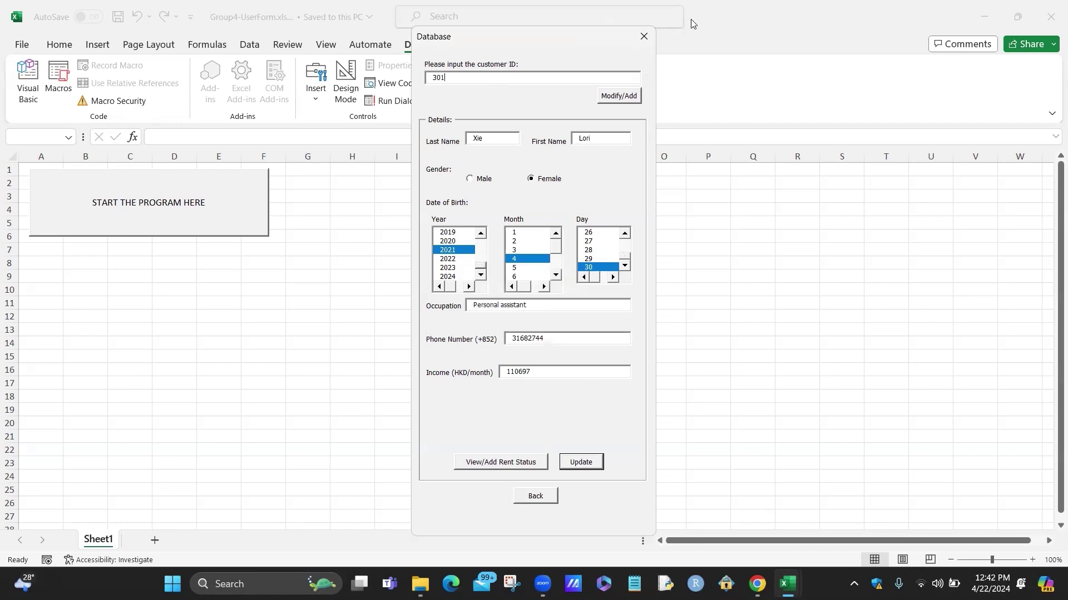
type("1")
left_click(627, 95)
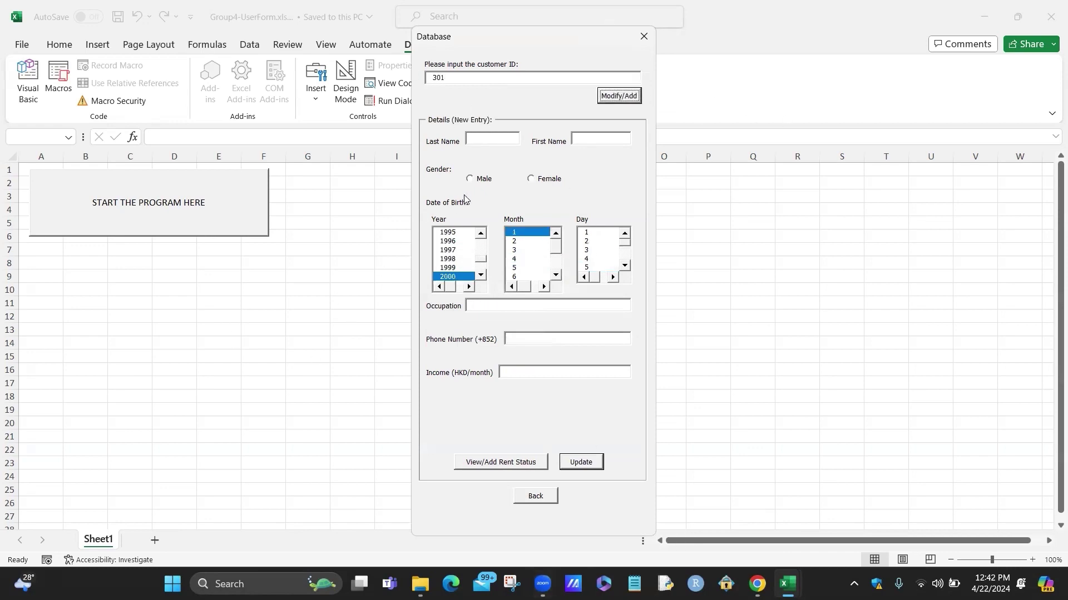
left_click(583, 139)
type("New")
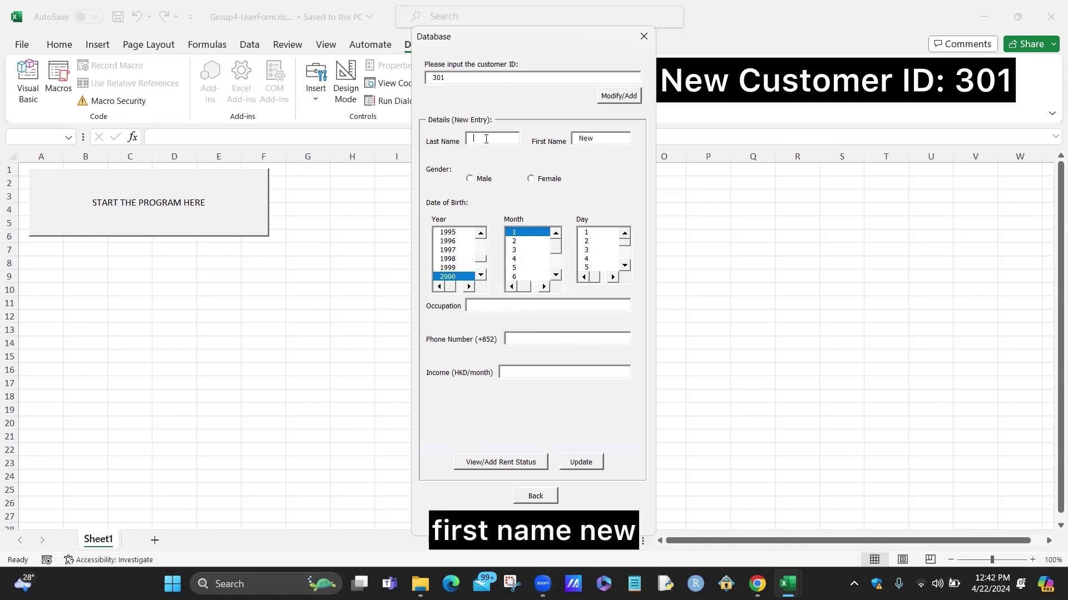
key("BackSpace")
key("BackSpace")
key("BackSpace")
type("Customer")
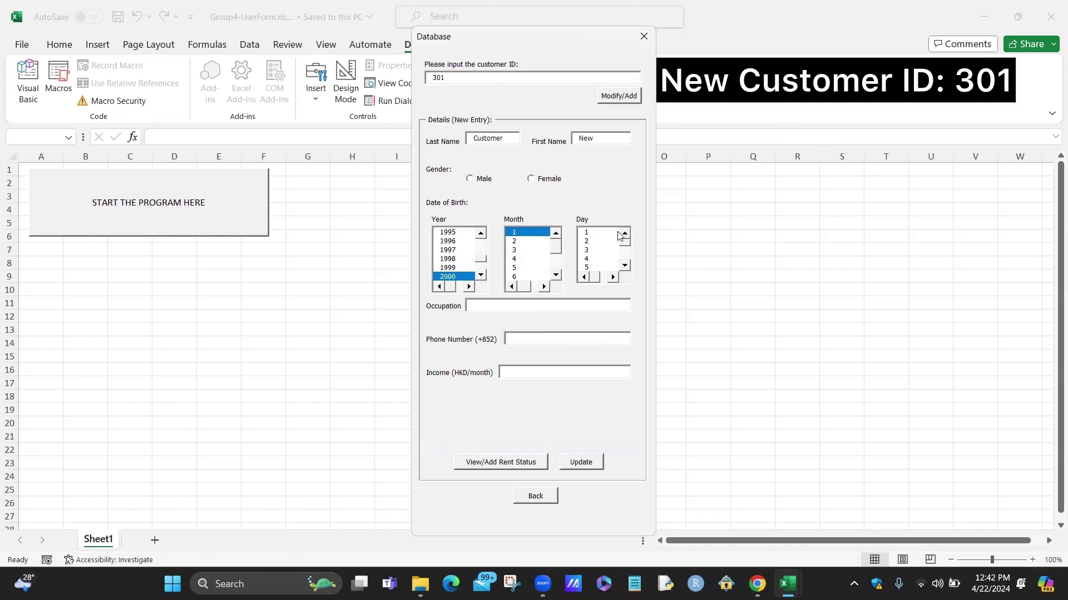
left_click(476, 176)
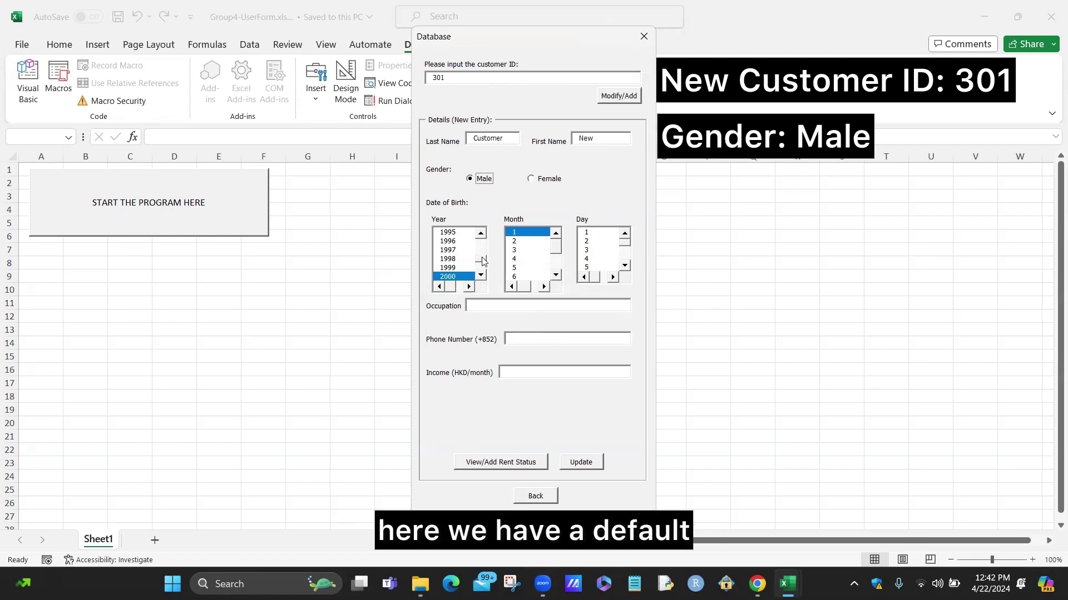
Set birth date 2000/1/28, enter occupation and income 10000 HKD, save, and quit the program
left_click_drag(624, 243, 625, 255)
left_click(606, 258)
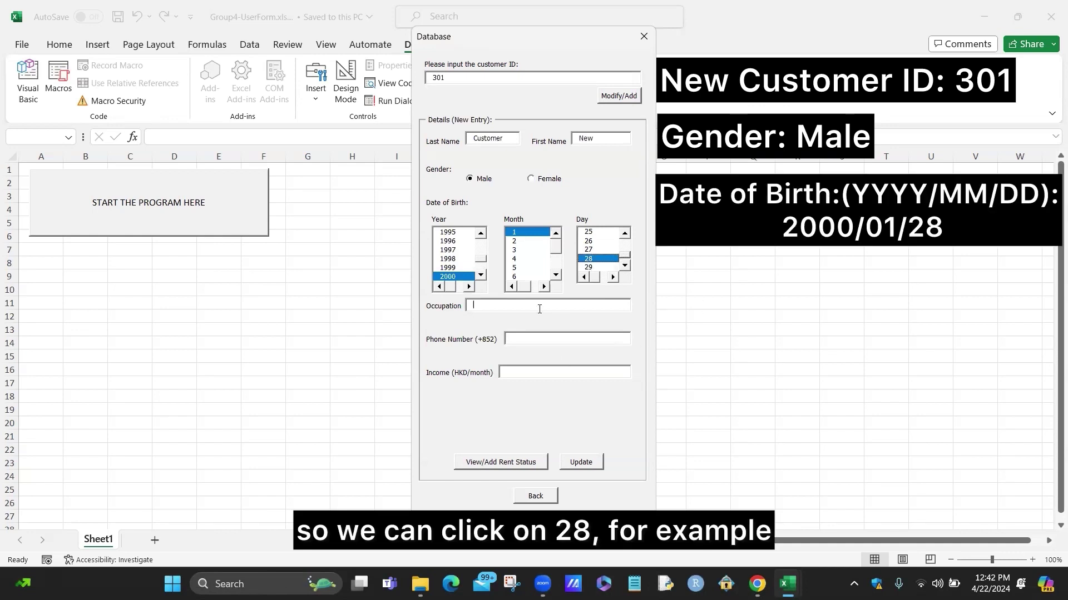
left_click(542, 306)
type("hfdedkojf")
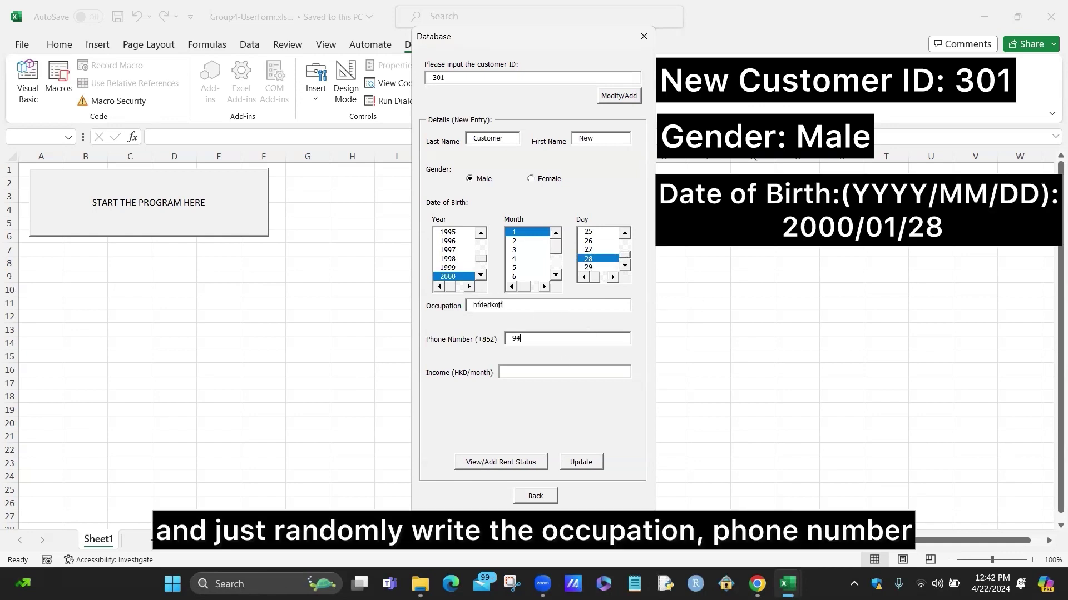
type("100")
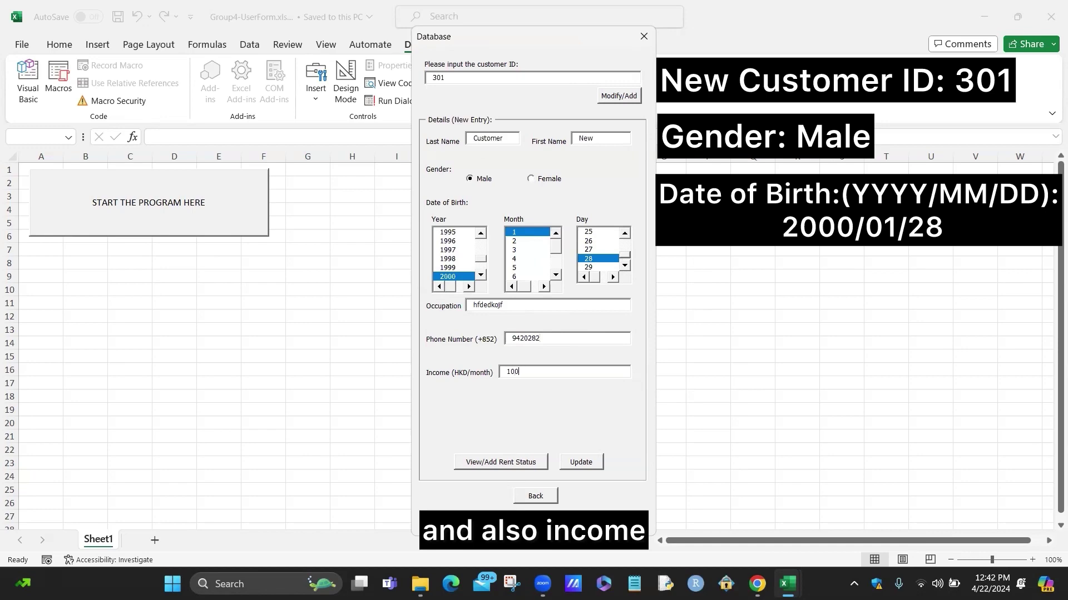
type("00")
left_click(580, 462)
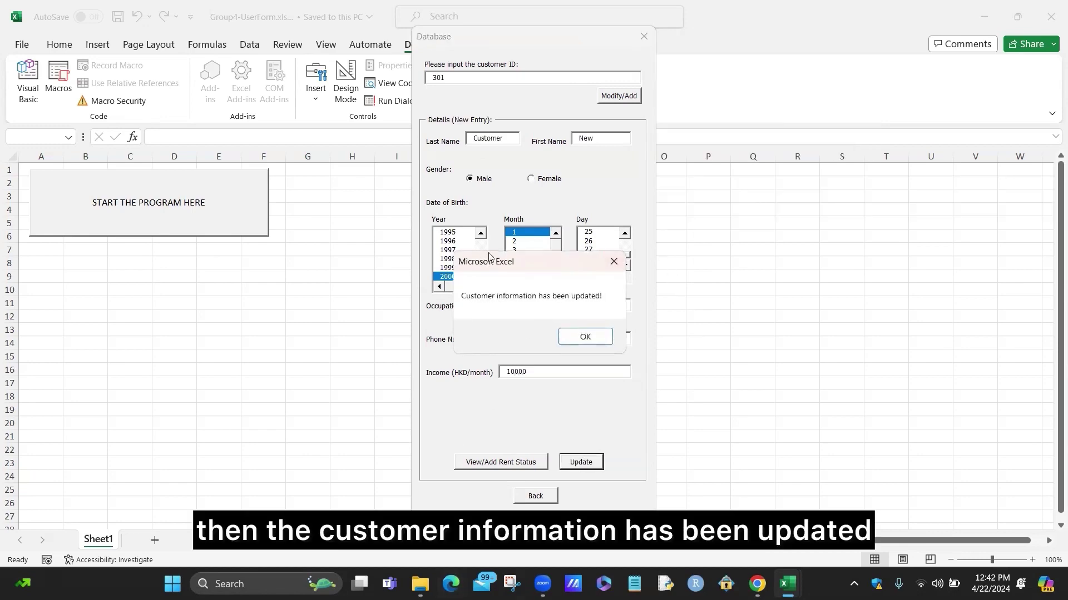
left_click(585, 337)
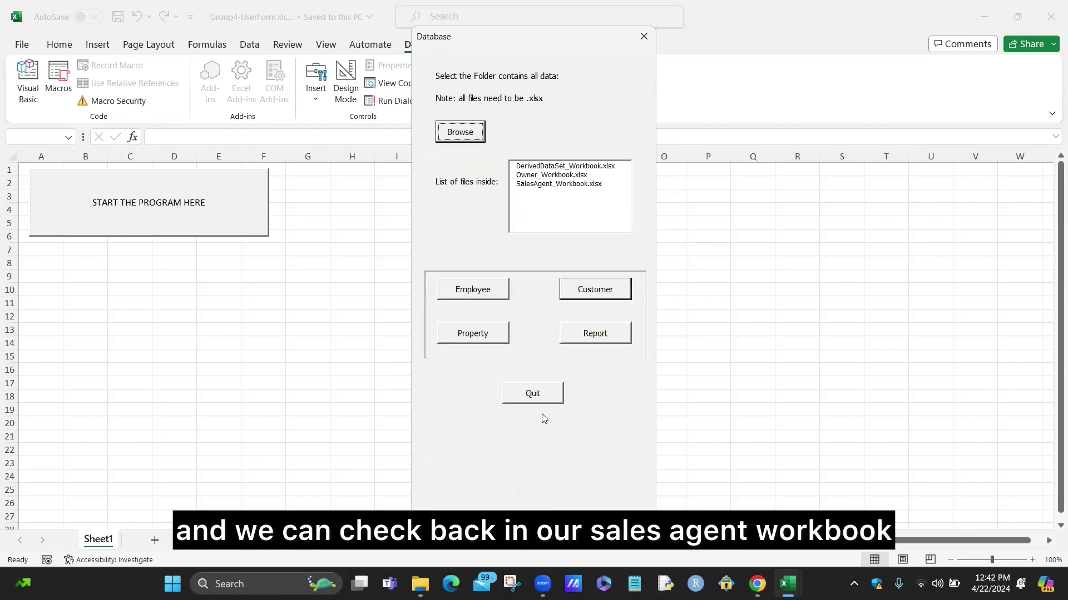
left_click(535, 394)
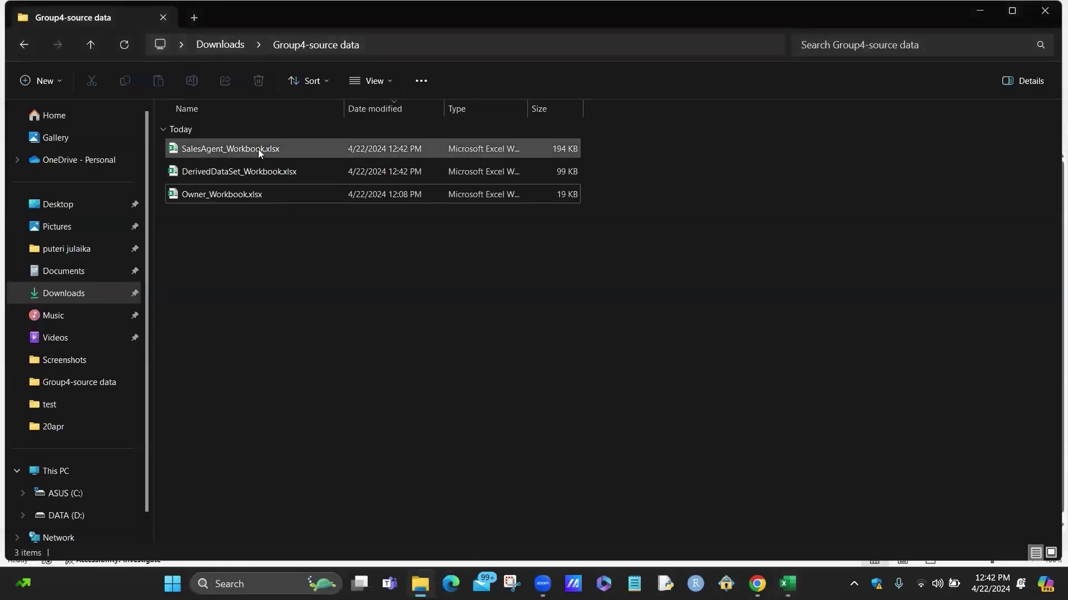
Open the SalesAgent workbook, select customer 301's row on Customer Info, and return to the database form
double_click(258, 149)
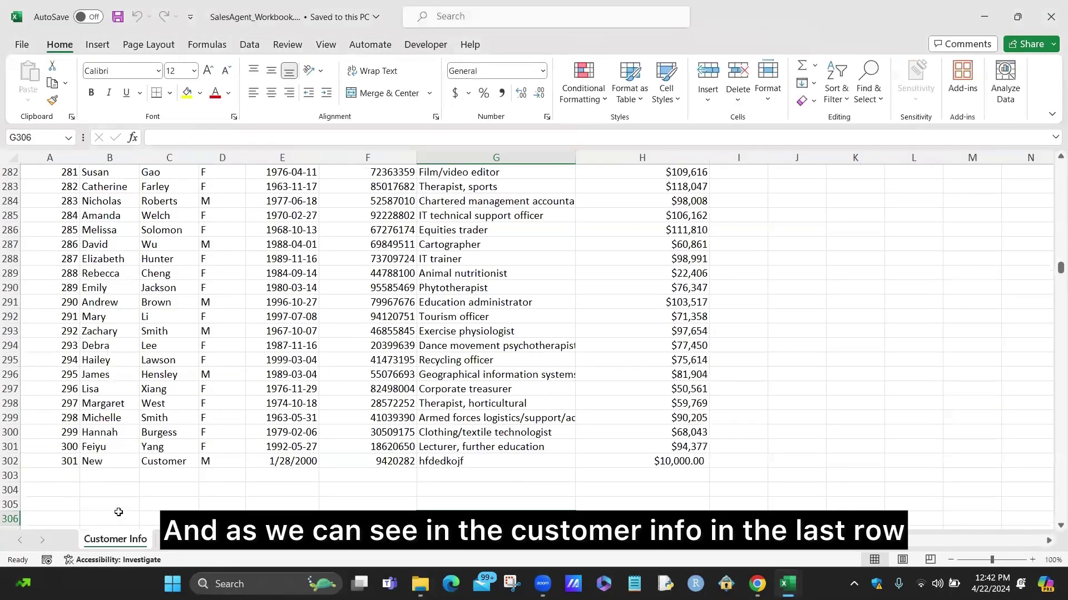
scroll(114, 425, "down", 1)
left_click_drag(64, 421, 703, 421)
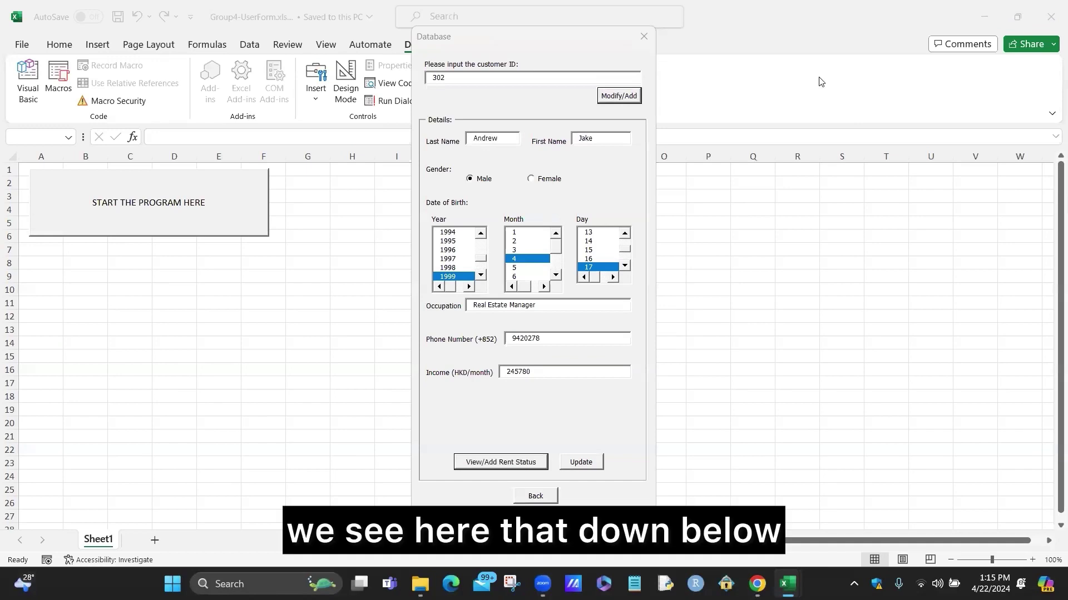
left_click(498, 429)
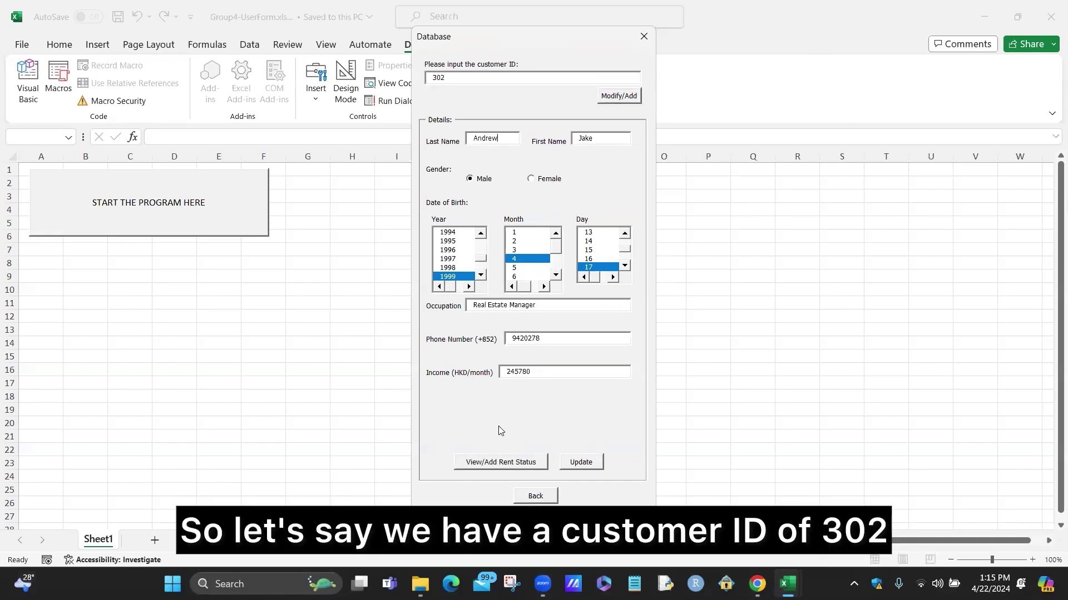
On customer 302's rent status page, pick Tai Po district and property H7890987
left_click(512, 462)
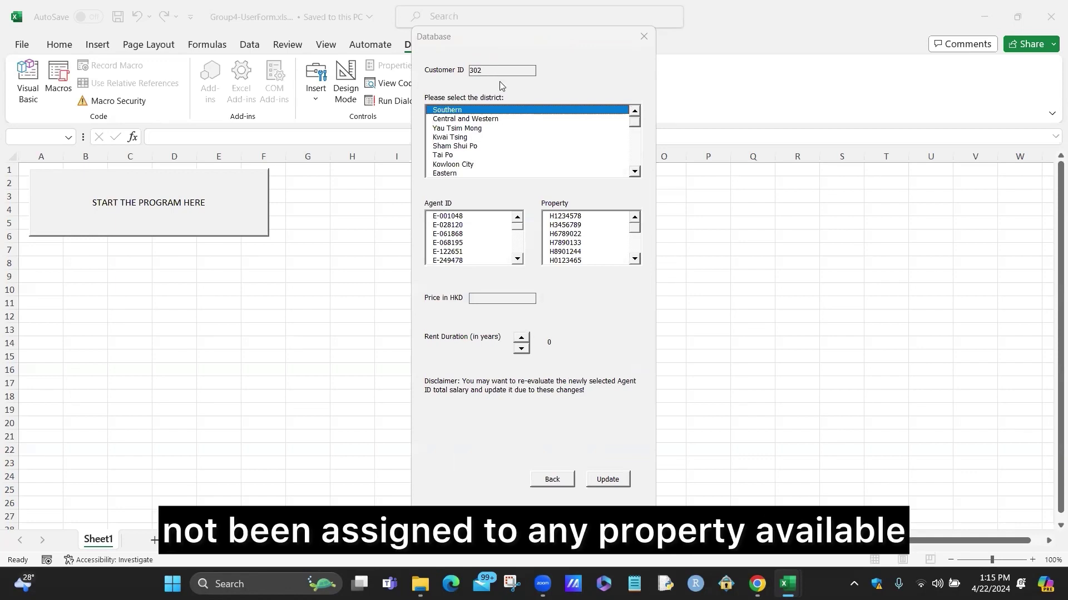
left_click(486, 139)
left_click(638, 232)
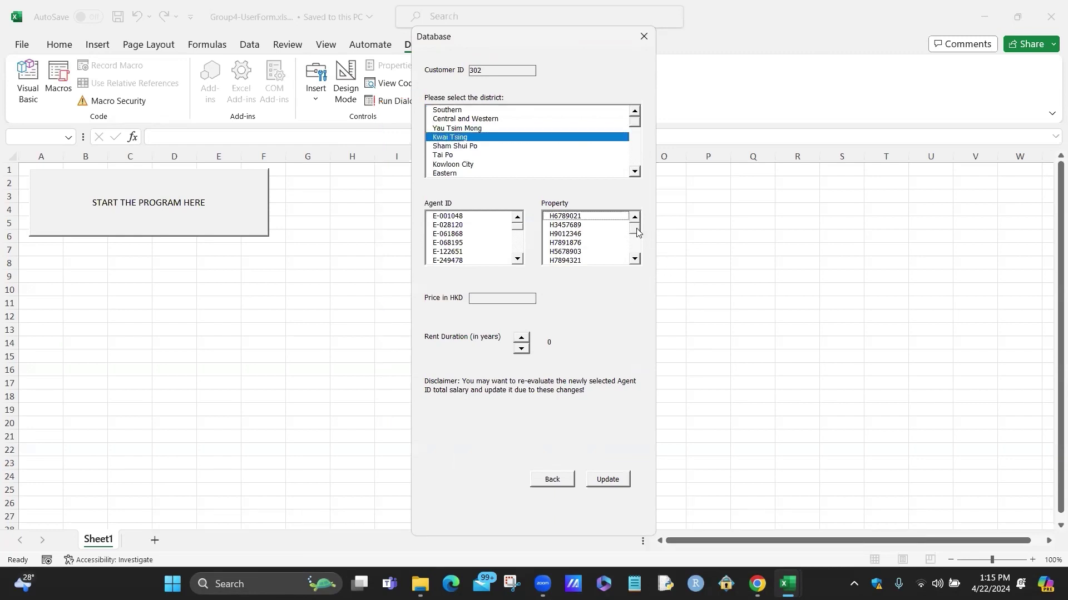
left_click_drag(638, 232, 633, 240)
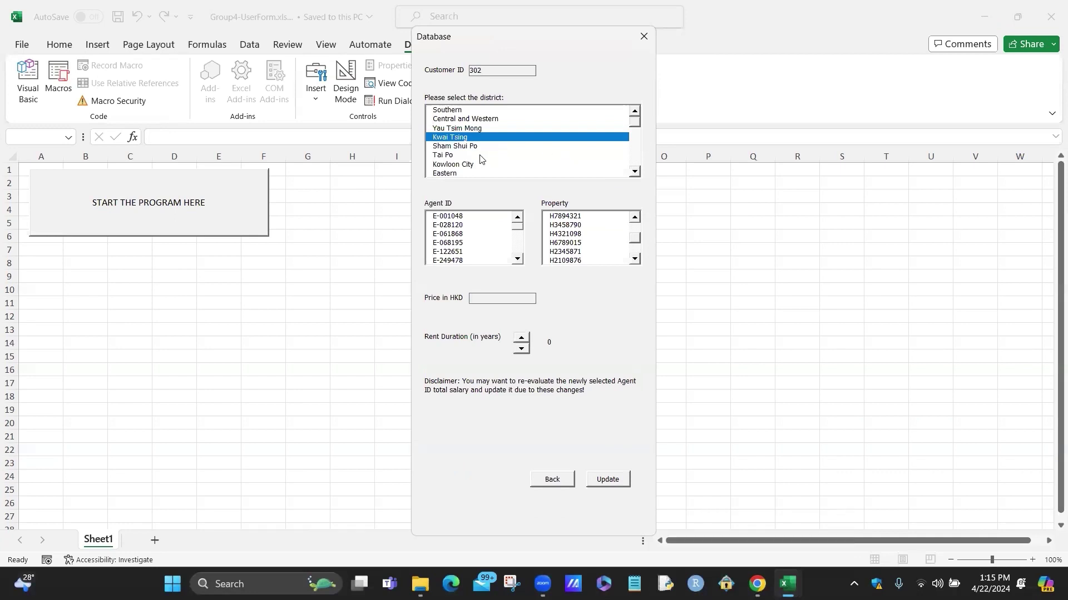
left_click(500, 155)
left_click_drag(638, 237, 638, 240)
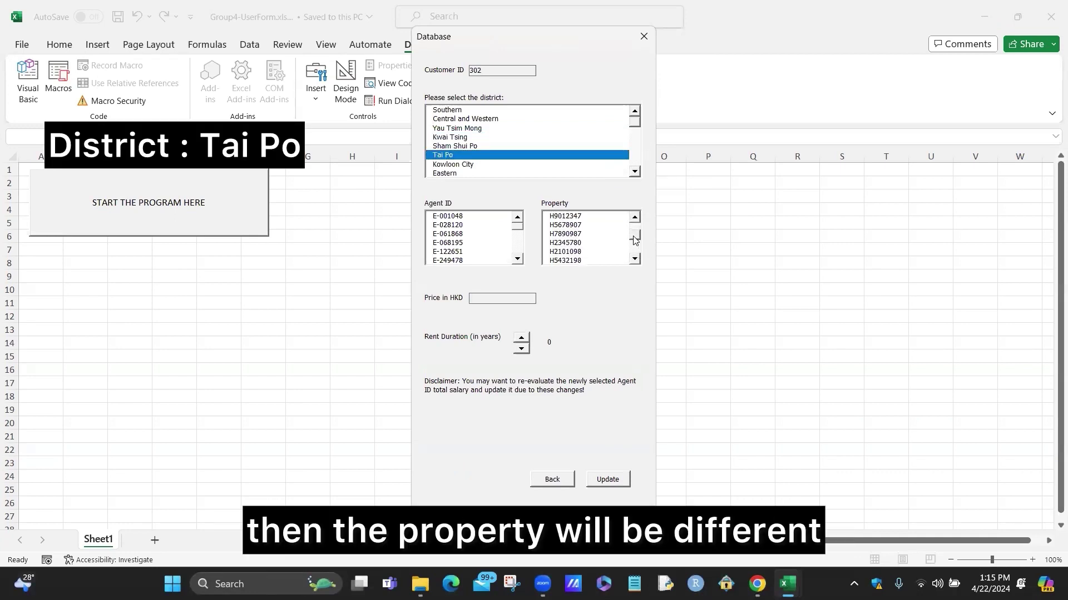
left_click(622, 234)
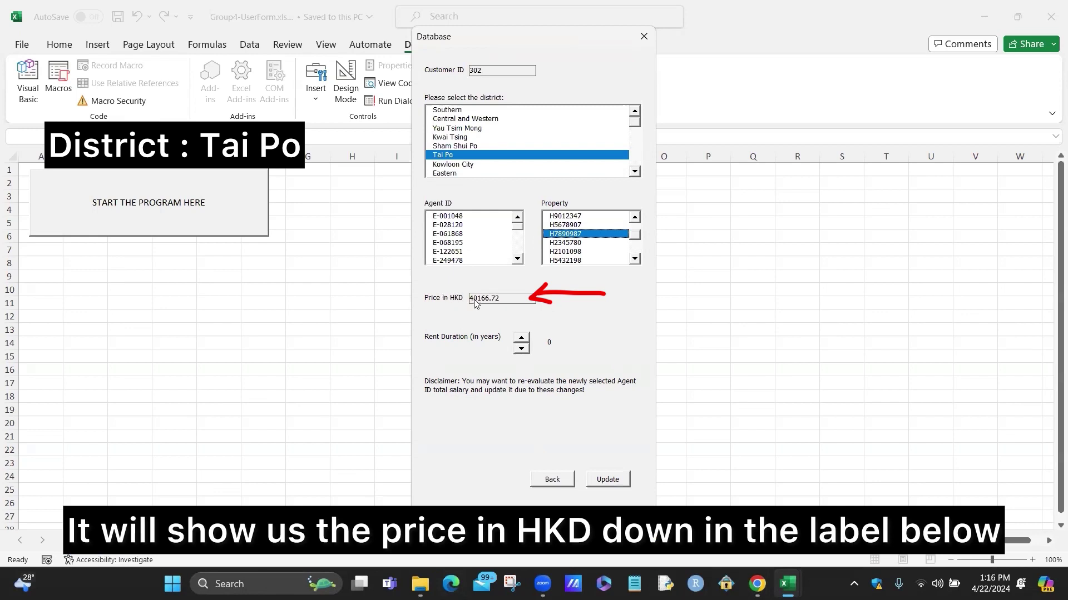
left_click(572, 243)
left_click(577, 234)
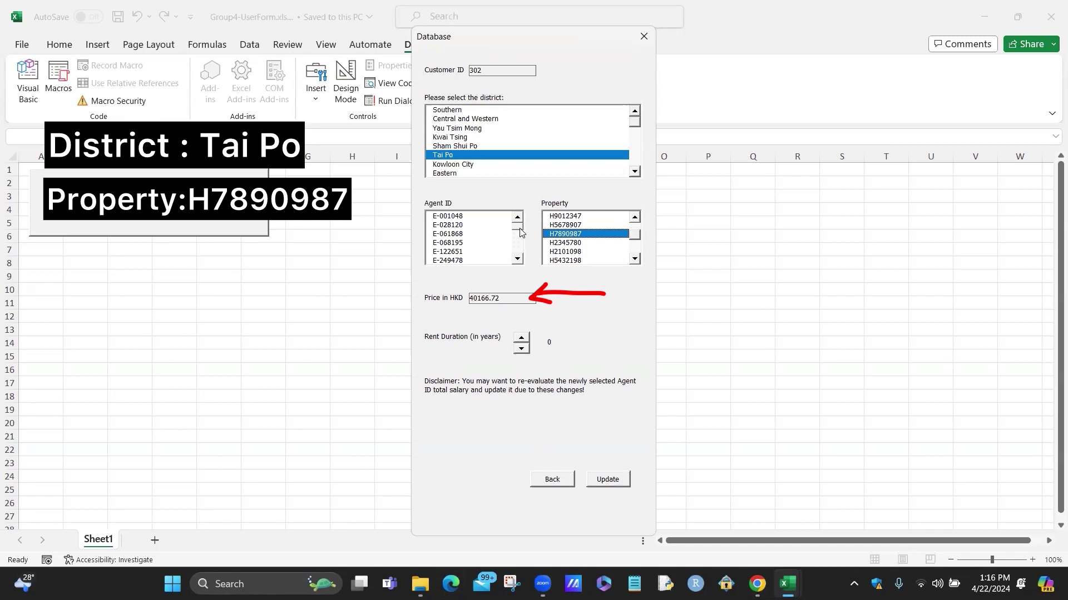
Assign agent s-089, set rent duration to 3 years, and save the rent status
scroll(467, 238, "down", 5)
left_click(467, 242)
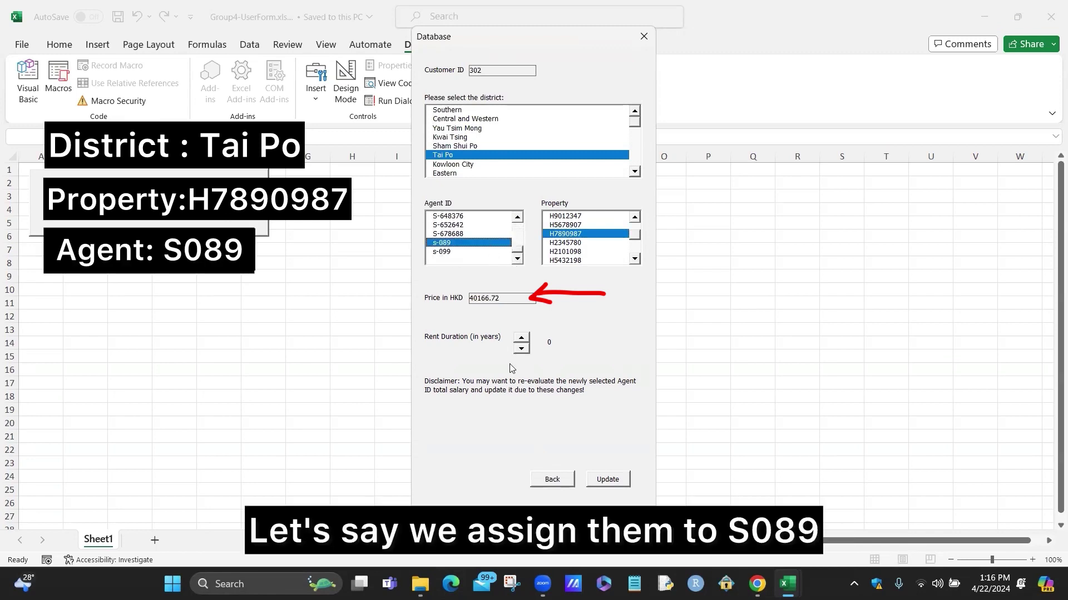
left_click(521, 338)
left_click(521, 338)
left_click(521, 337)
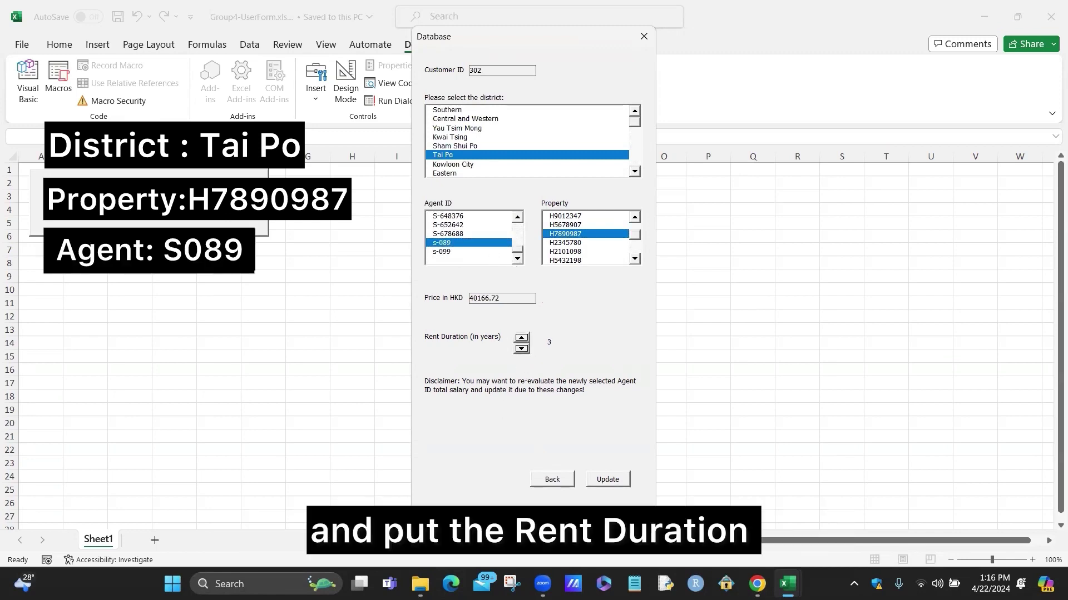
left_click(607, 479)
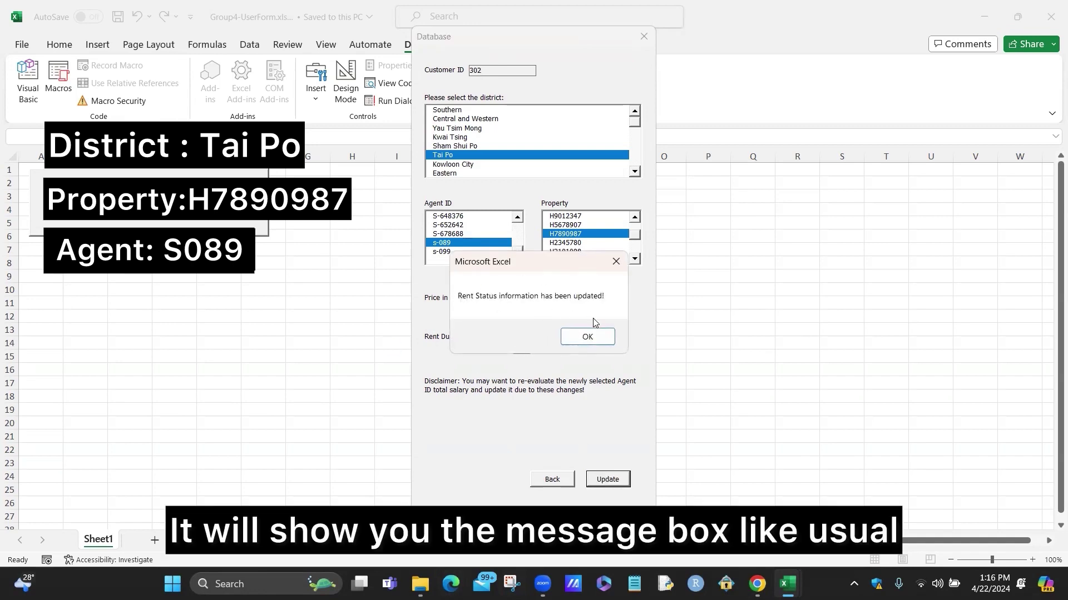
left_click(587, 337)
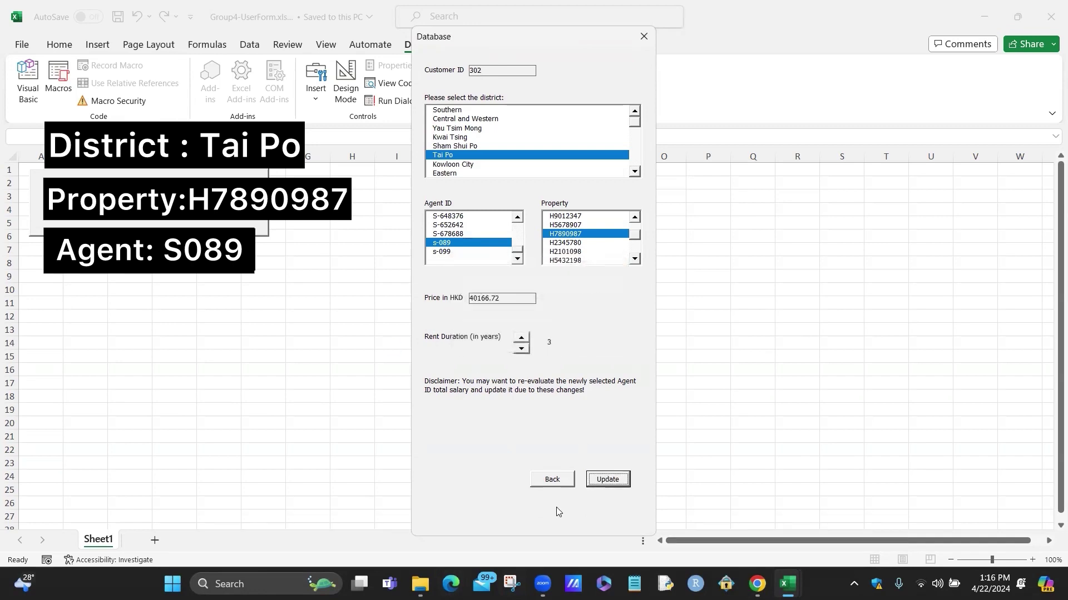
Change customer 302's assigned agent to s-099, save it, and close the Database form
left_click(556, 477)
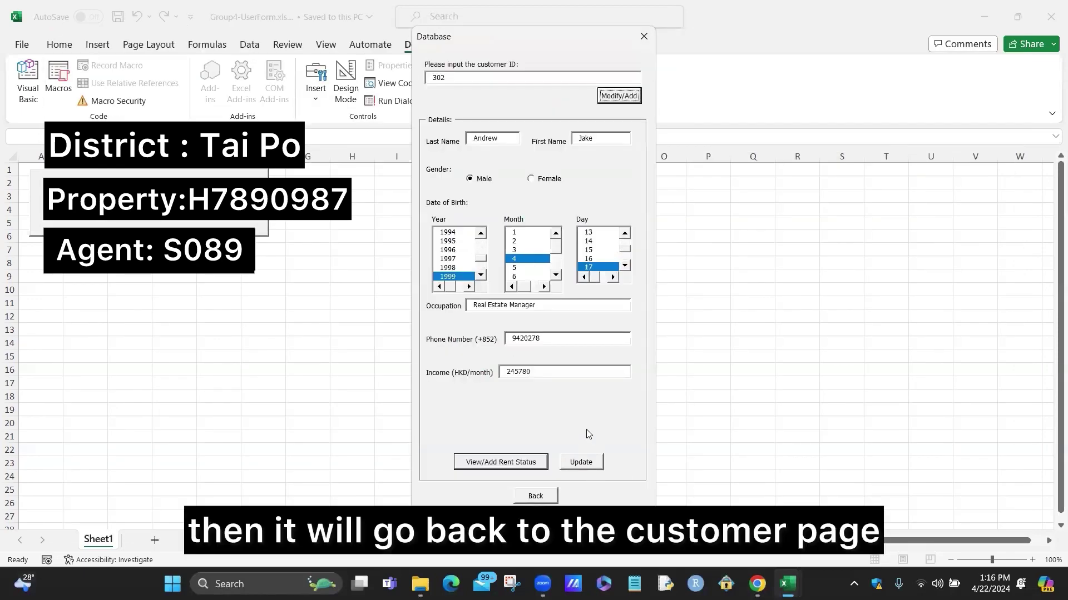
key("Tab")
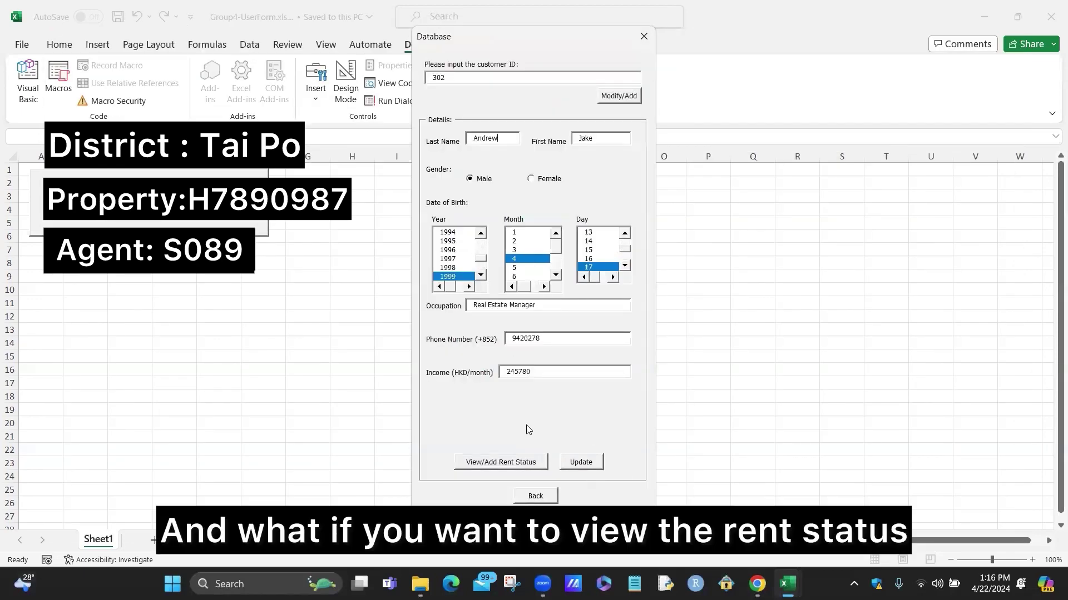
left_click(535, 465)
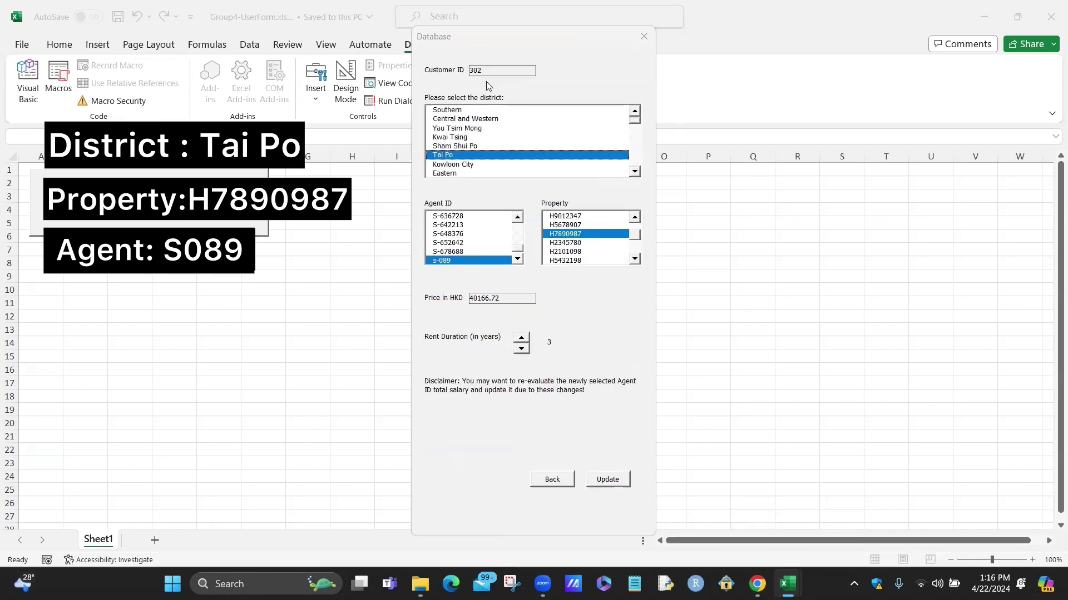
left_click(517, 260)
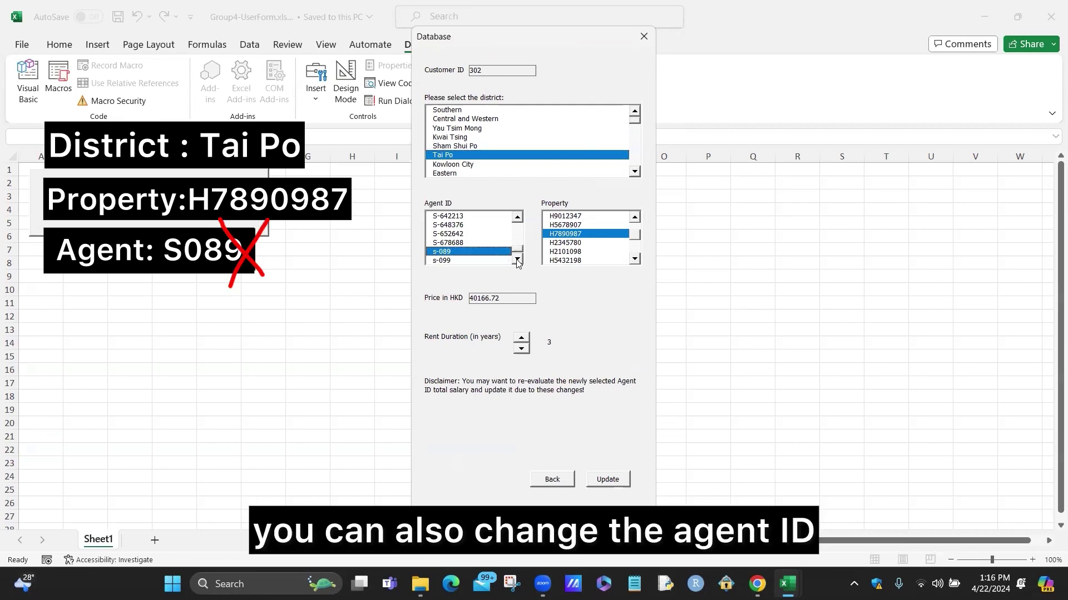
left_click(468, 261)
left_click(608, 480)
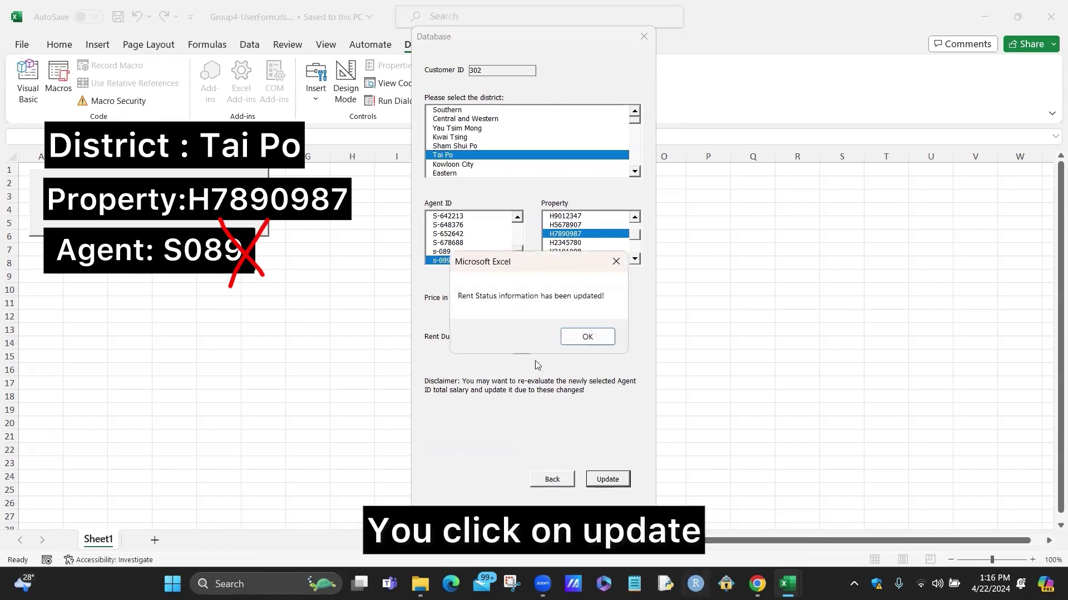
left_click(587, 336)
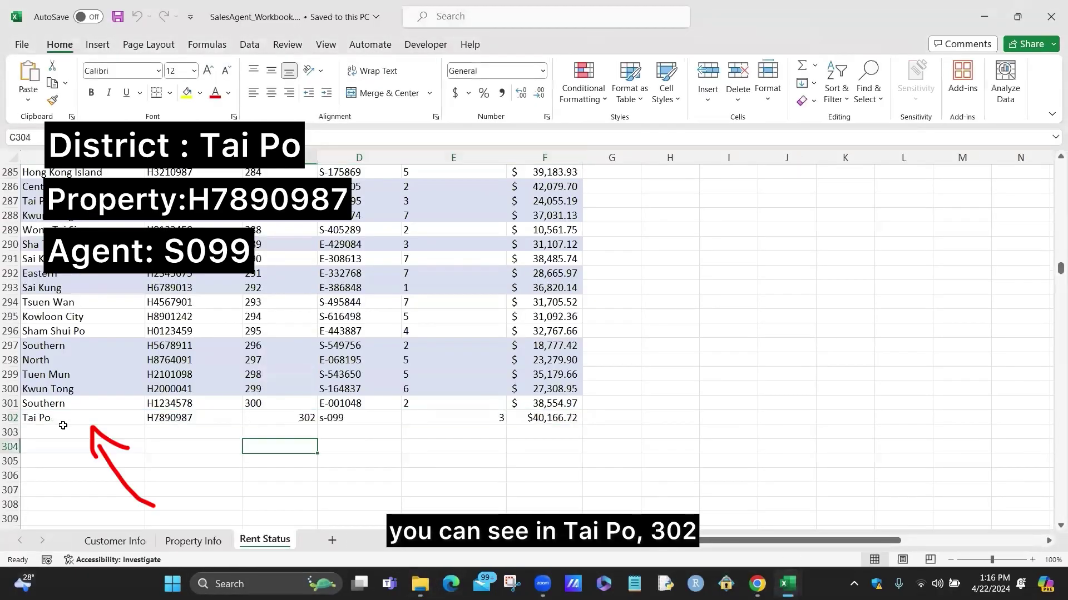
Check the last column C entries and locate new agents s-089 and s-099 on Agents Status
left_click(277, 429)
left_click(306, 419)
left_click(330, 422)
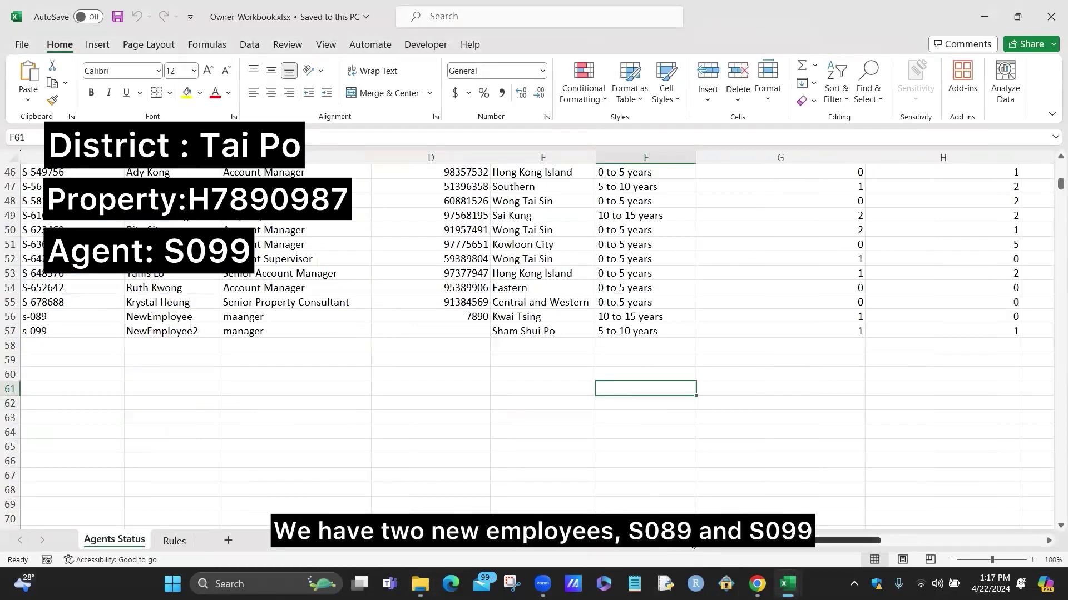
left_click(68, 320)
left_click(76, 336)
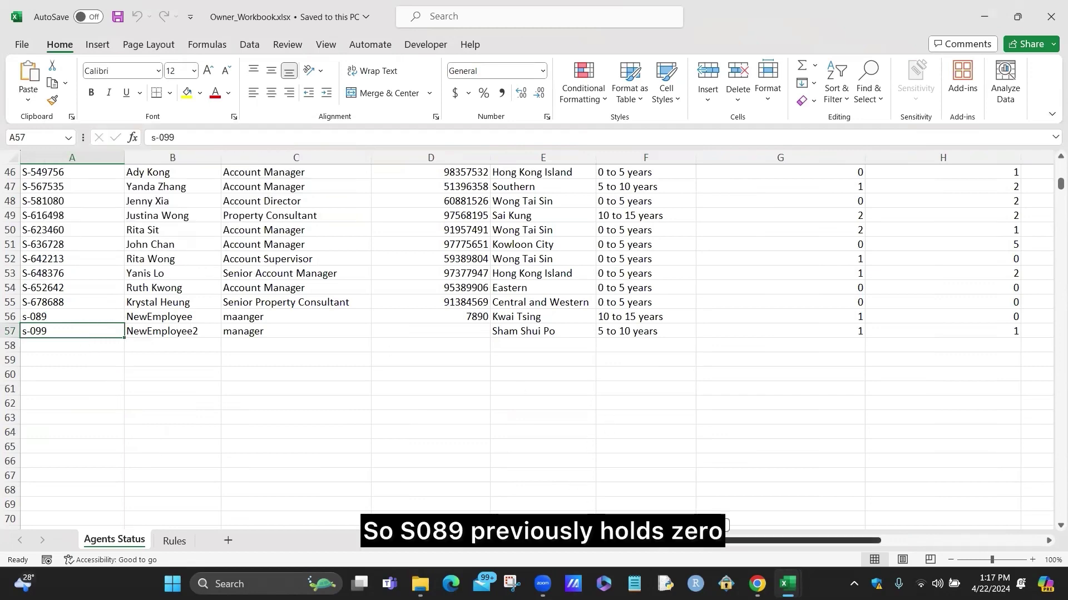
scroll(648, 524, "right", 5)
scroll(648, 523, "left", 3)
scroll(648, 524, "left", 2)
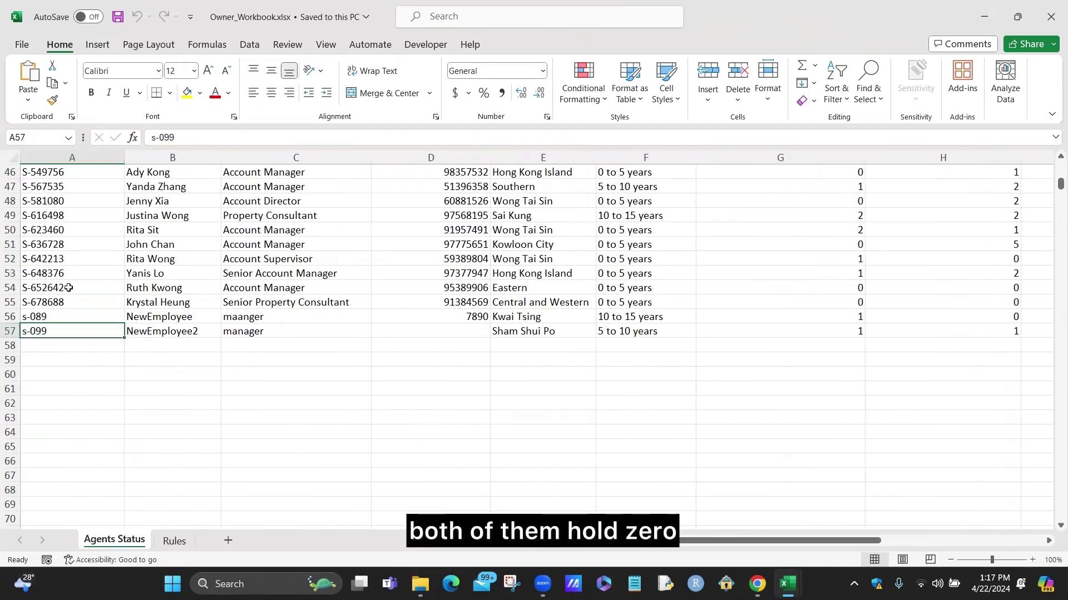
left_click_drag(65, 315, 84, 329)
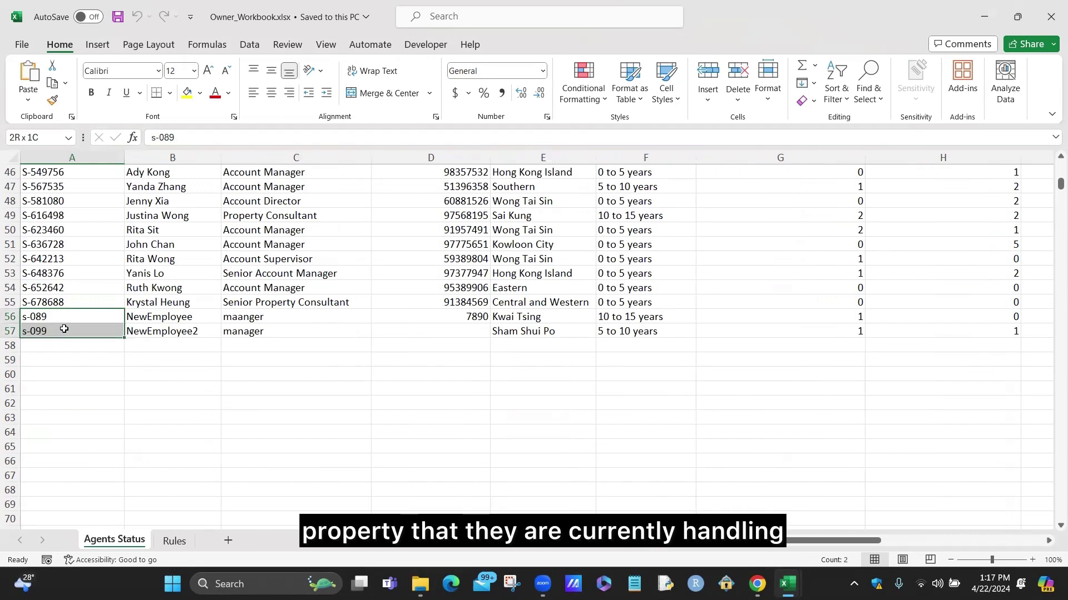
left_click(474, 417)
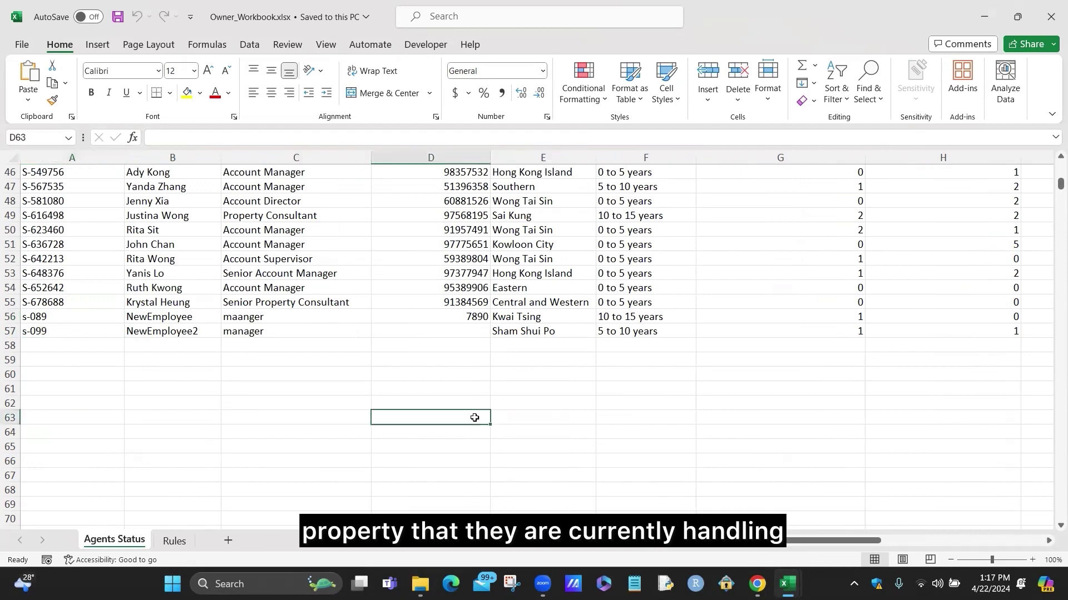
Check the property counts in I56:I57: s-089 handles 0, s-099 handles 1
left_click(92, 317)
left_click(79, 333)
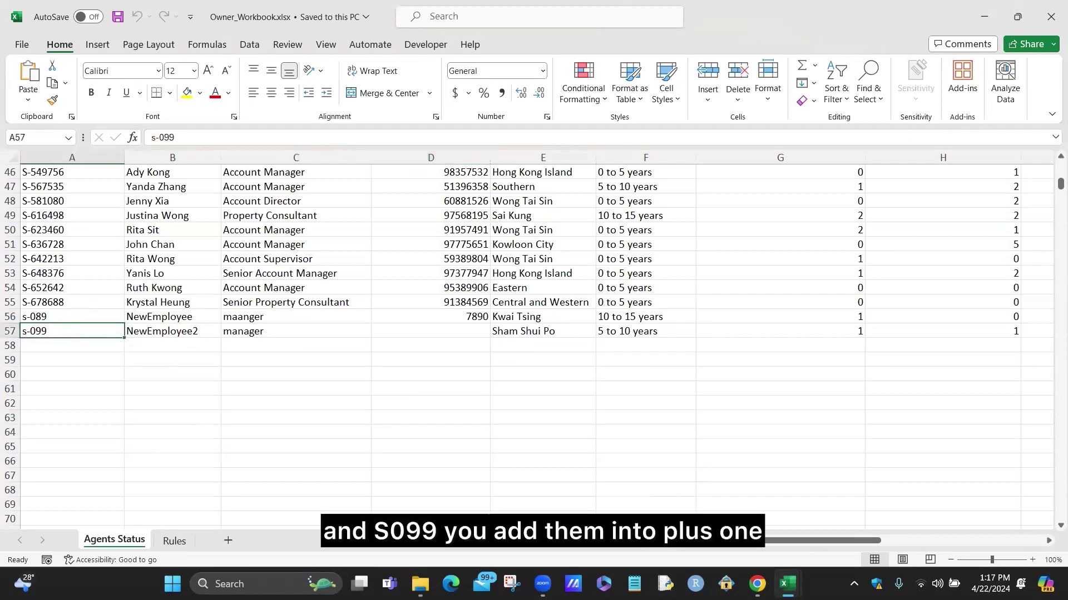
scroll(565, 298, "right", 6)
left_click_drag(584, 317, 584, 331)
left_click(623, 388)
left_click(604, 312)
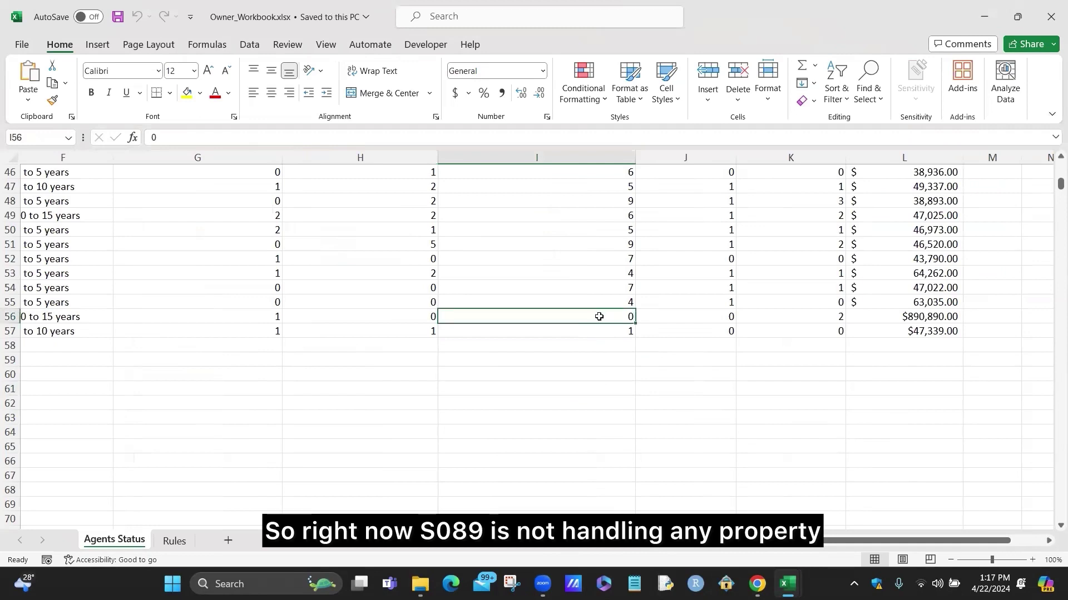
left_click(603, 333)
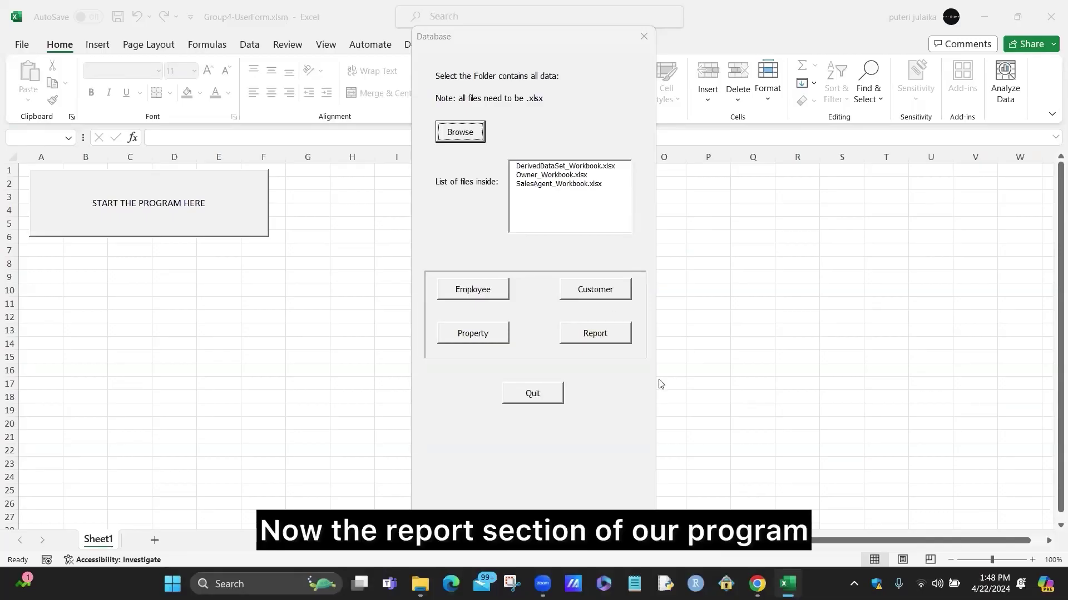
Open the Database form's Report page
left_click(620, 330)
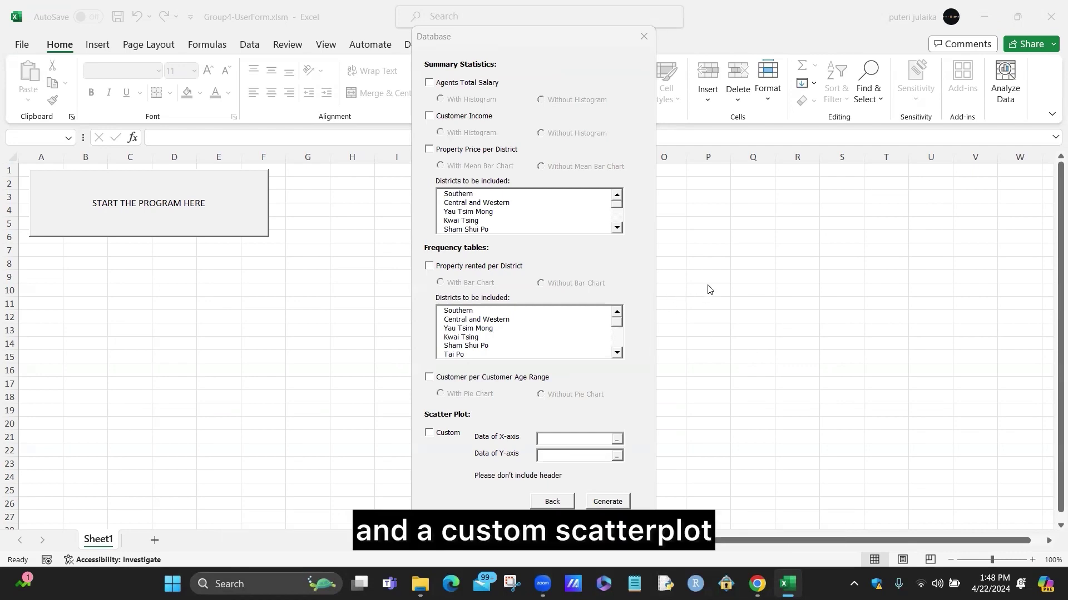
Include salary stats with histogram, customer income, and property prices with mean bar chart for Southern, Central and Western, Yau Tsim Mong
left_click(478, 82)
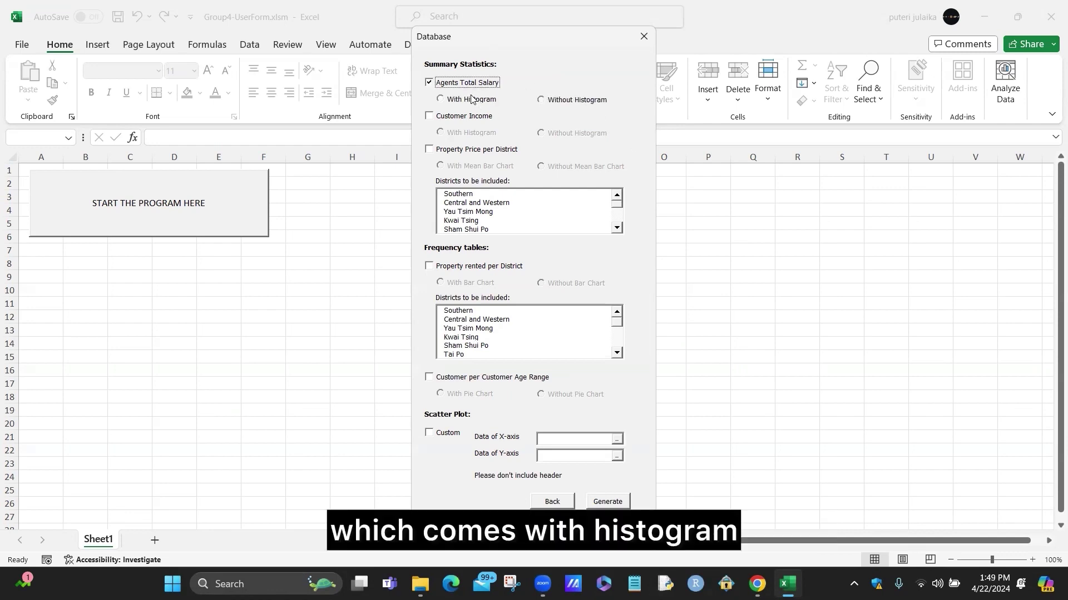
left_click(472, 99)
left_click(479, 117)
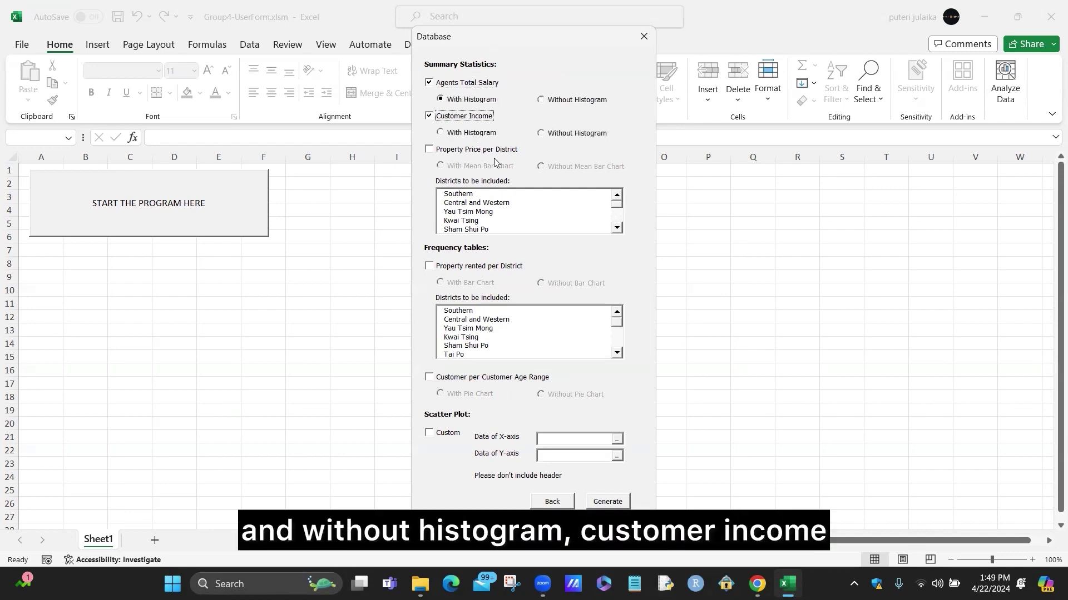
left_click(496, 151)
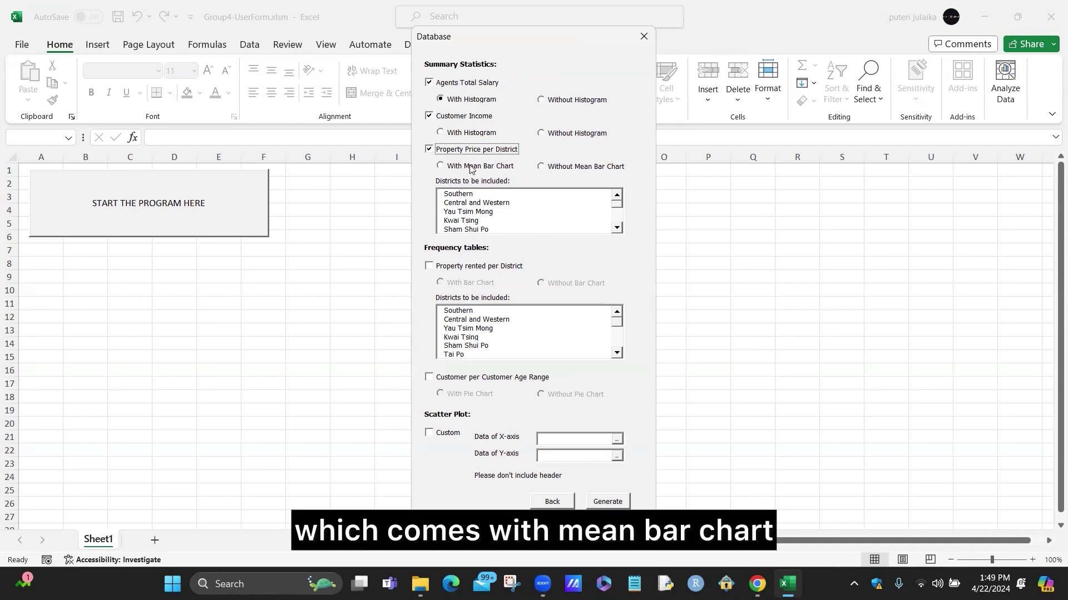
left_click(470, 170)
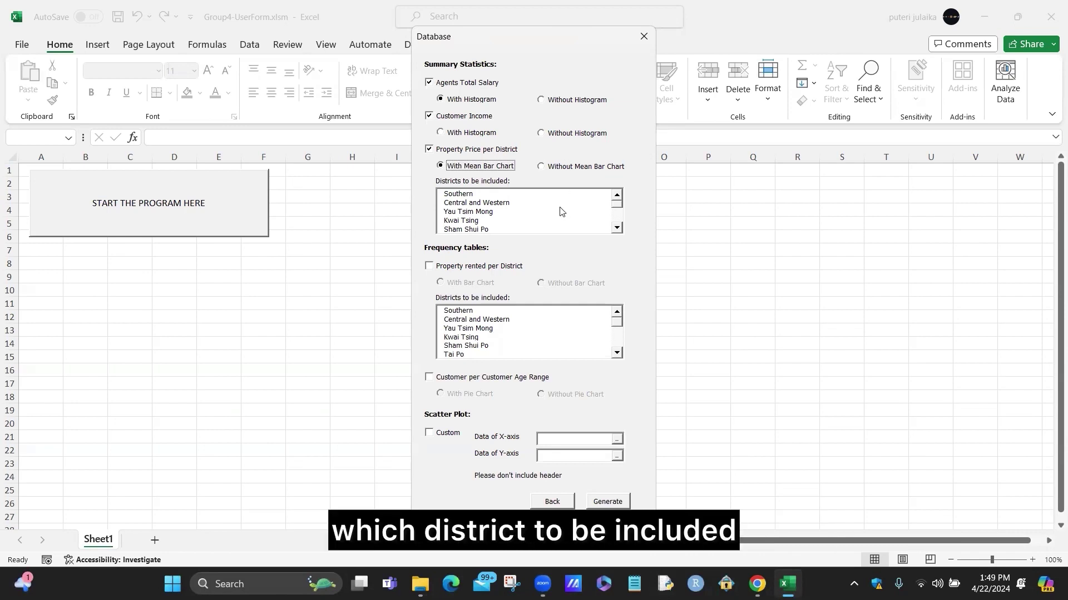
left_click(478, 194)
left_click(480, 205)
left_click(482, 212)
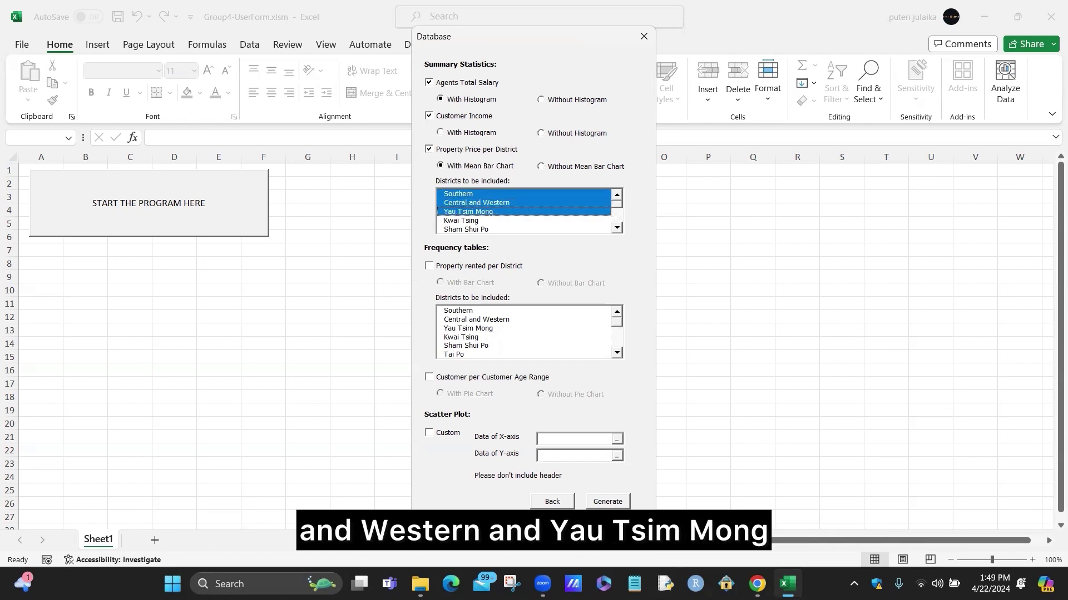
Add rentals per district with bar chart for the same three districts, an age-range pie chart, and a custom scatter plot
left_click(466, 266)
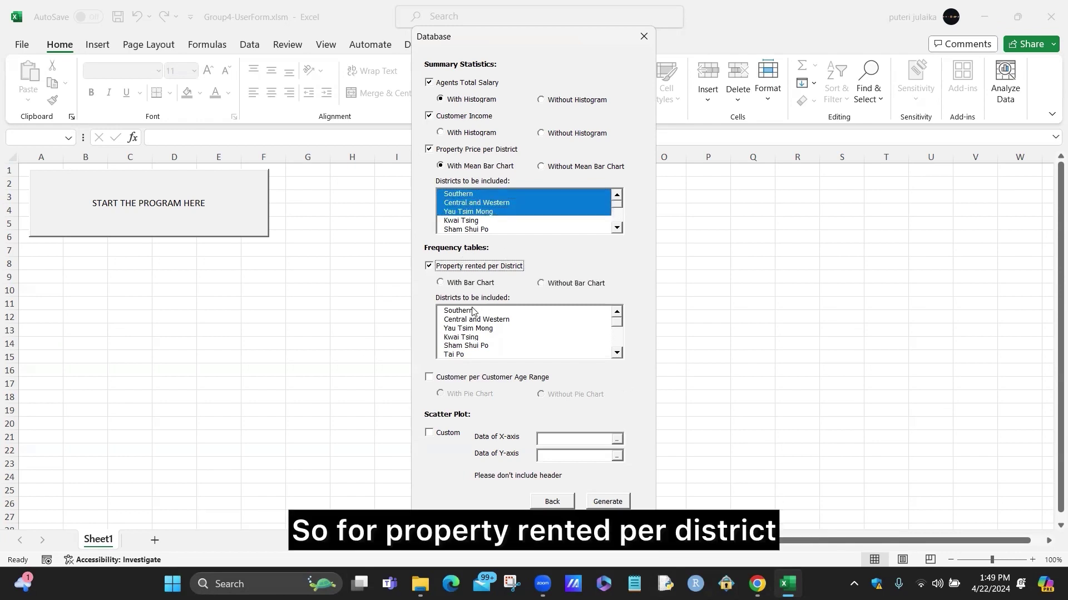
left_click(465, 283)
left_click(492, 310)
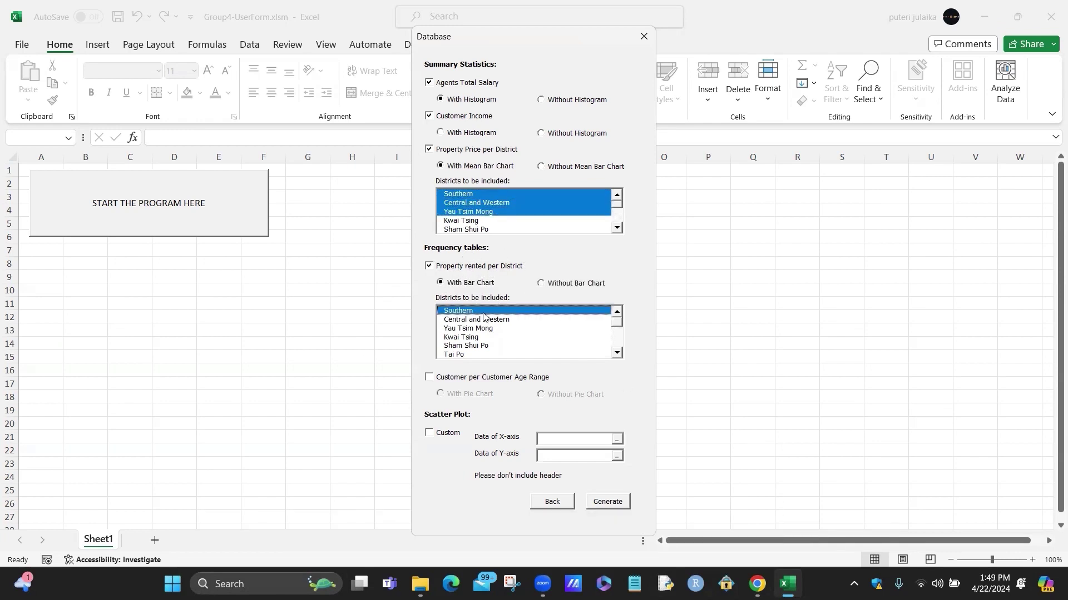
left_click(483, 320)
left_click(482, 329)
left_click(470, 378)
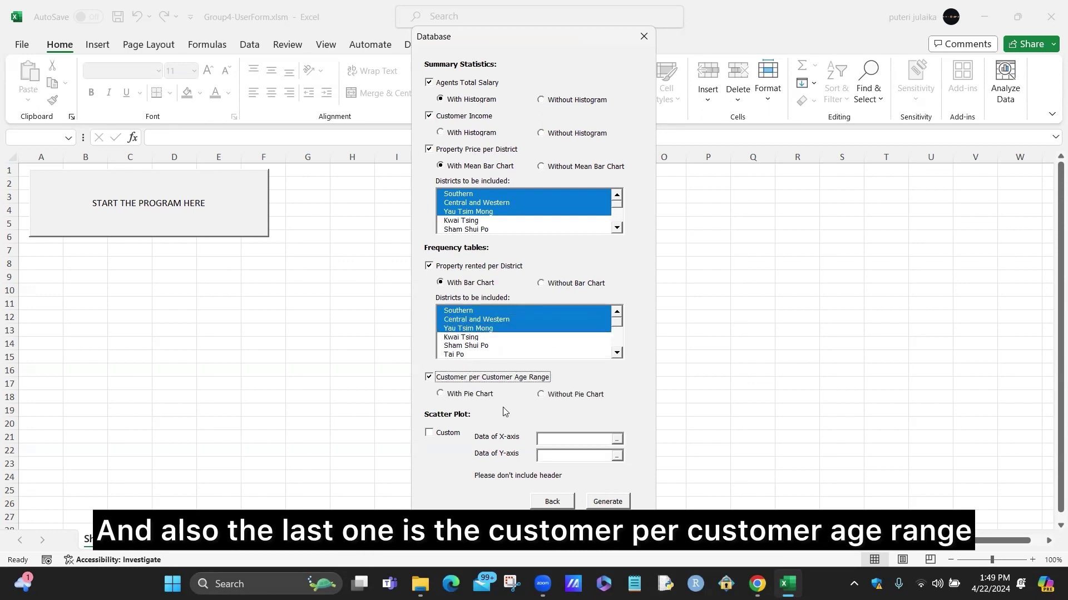
left_click(468, 396)
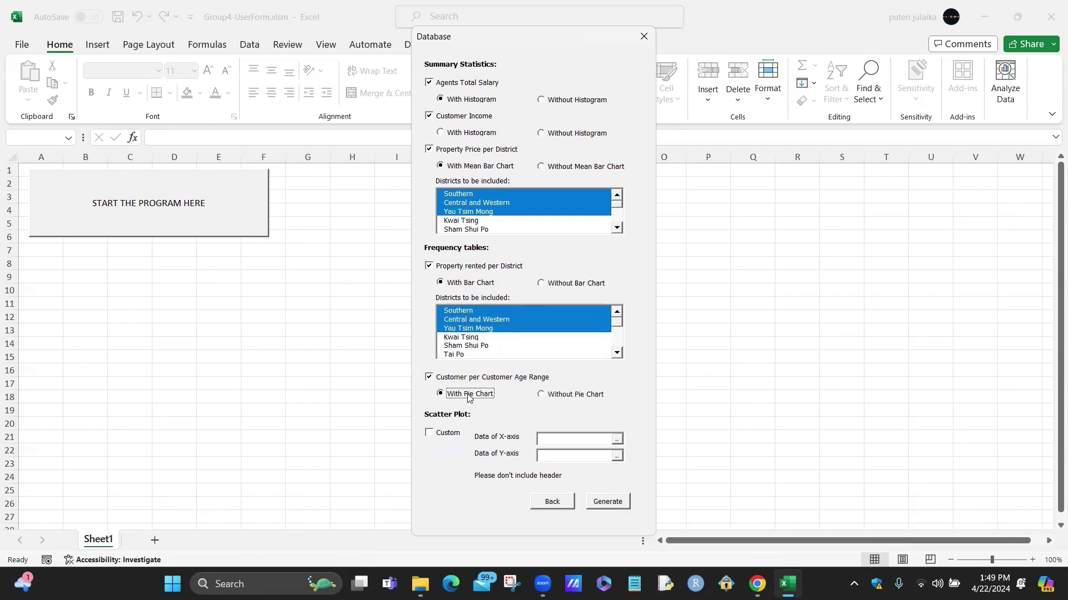
left_click(429, 432)
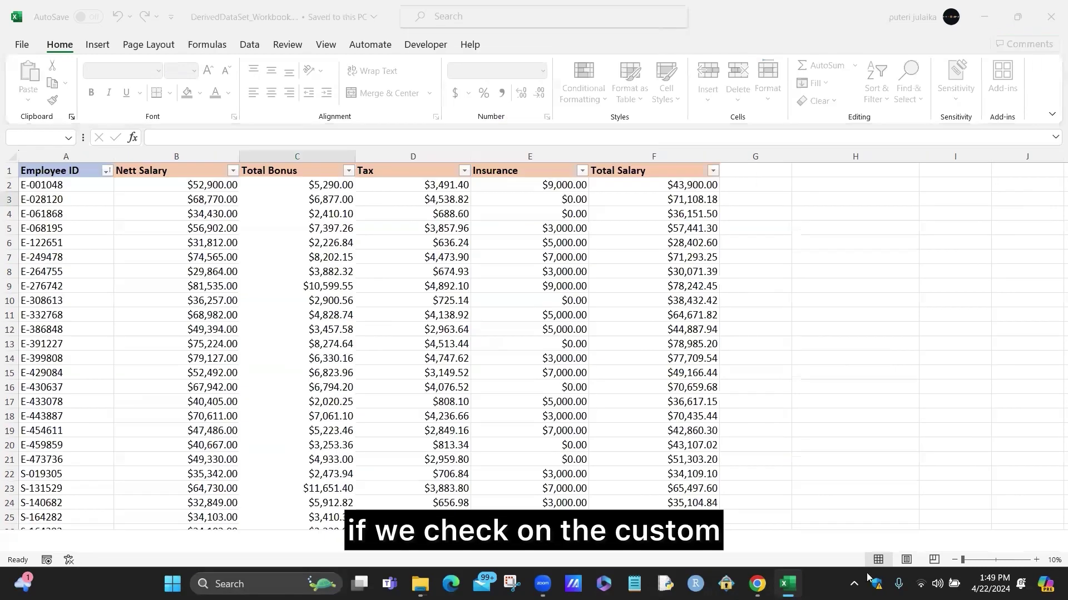
mouse_move(784, 571)
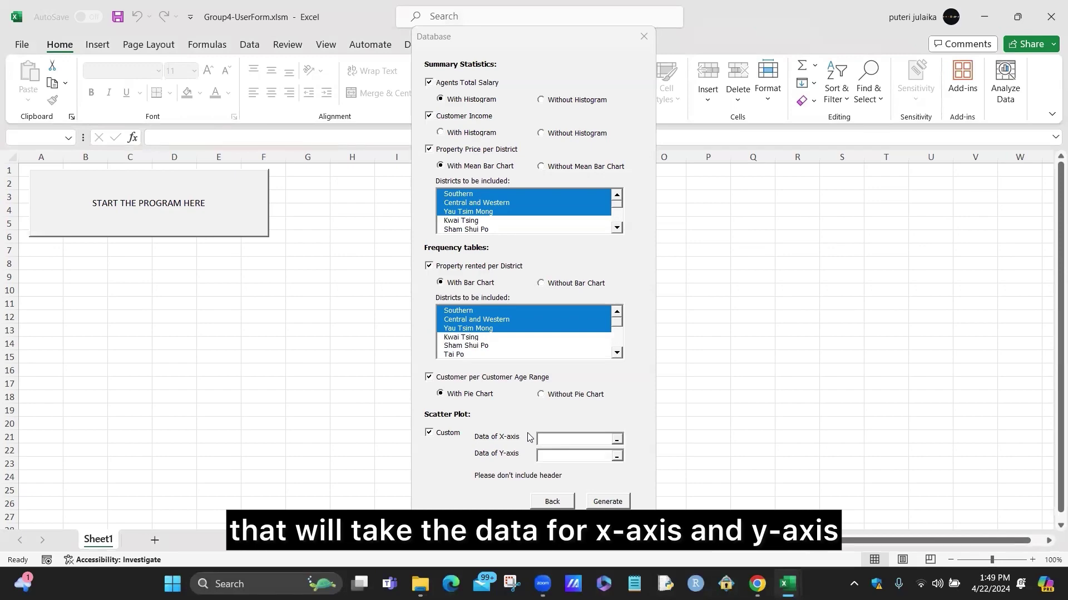
Set the scatter plot's X-axis data to Customer Derived C2:C301
left_click(616, 440)
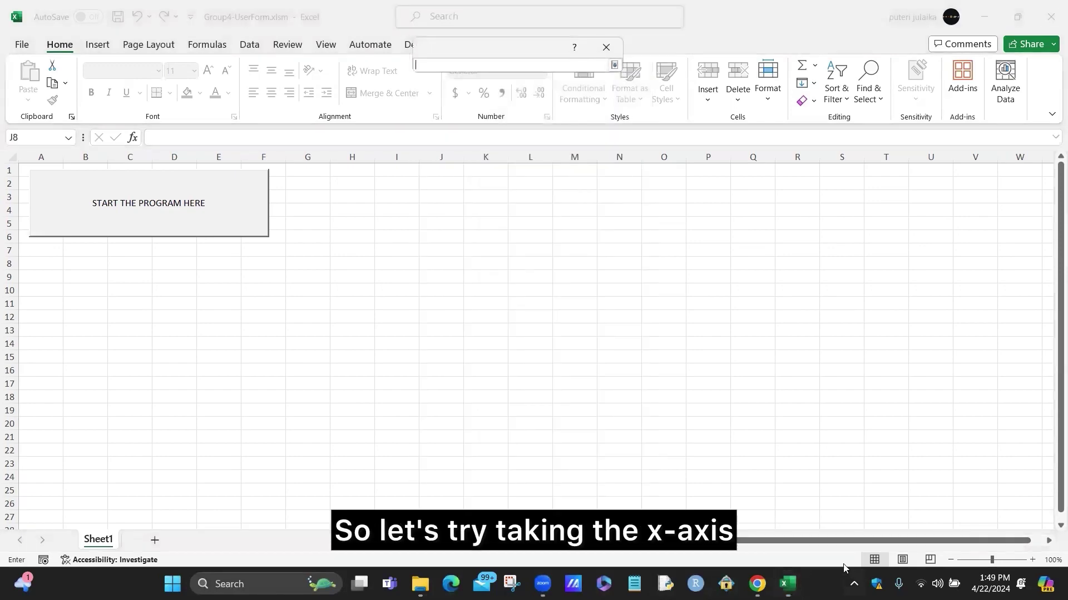
left_click(695, 490)
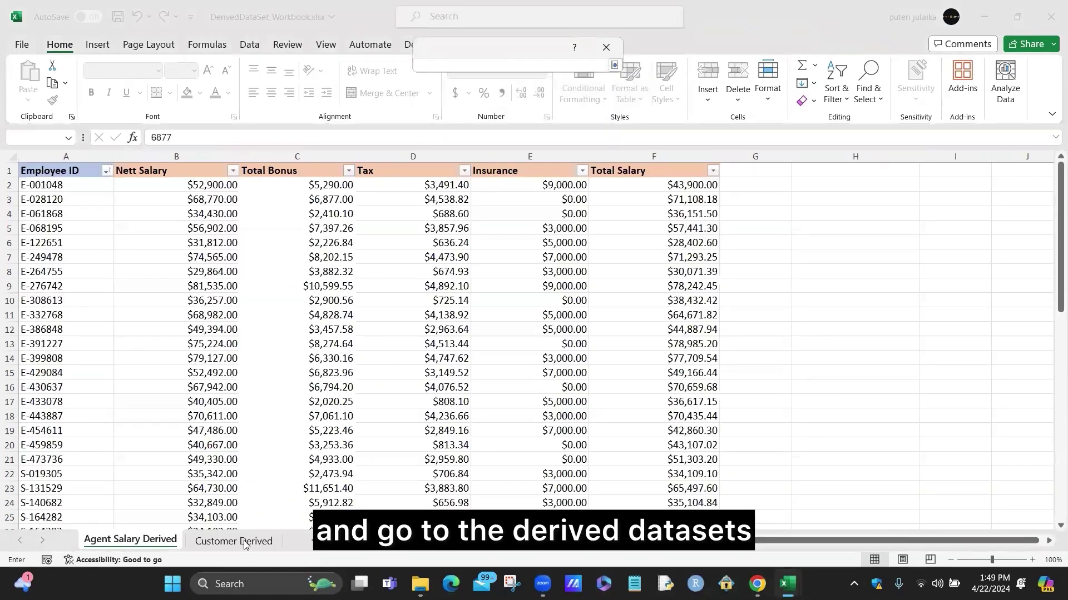
left_click(225, 542)
scroll(303, 375, "up", 20)
scroll(301, 368, "up", 20)
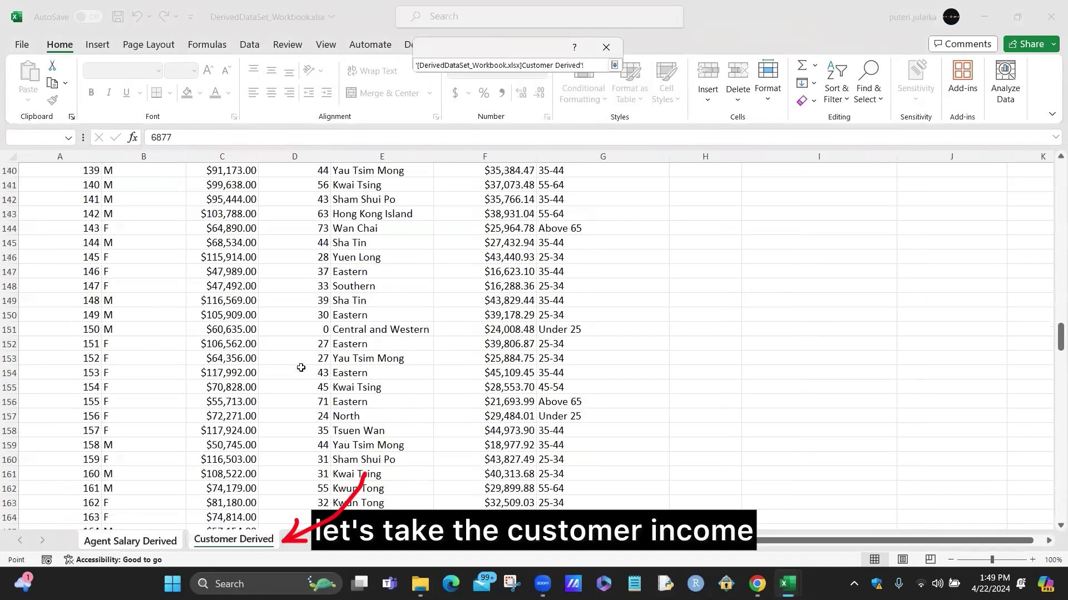
left_click(222, 185)
left_click_drag(225, 214, 254, 504)
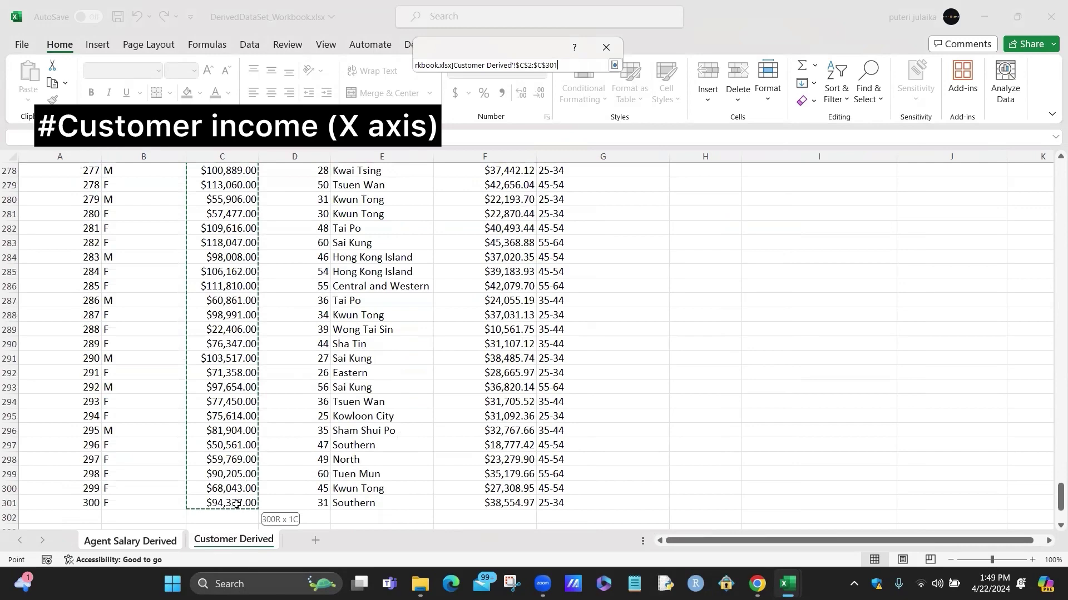
left_click(614, 65)
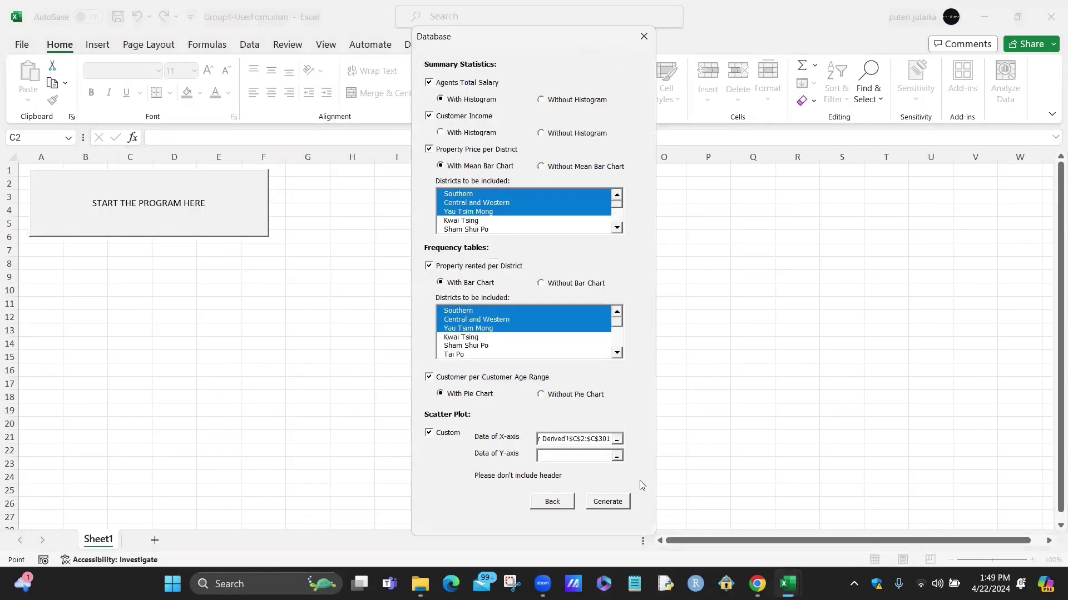
Set the Y-axis data to Customer Derived F2:F301, then generate a report named TestReport
left_click(616, 456)
mouse_move(787, 584)
left_click(707, 499)
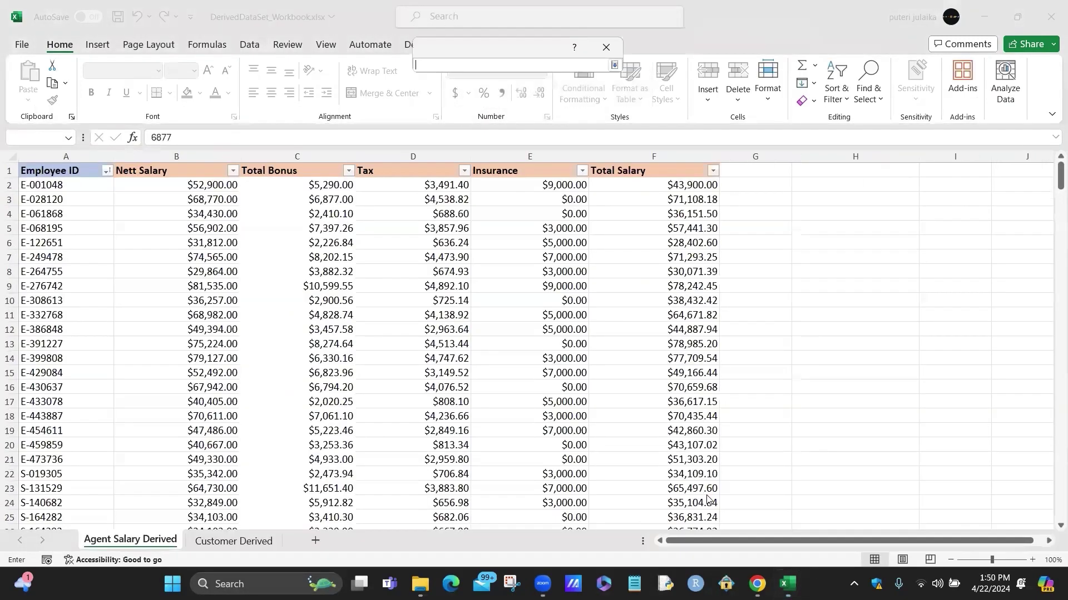
left_click(210, 541)
scroll(367, 384, "up", 20)
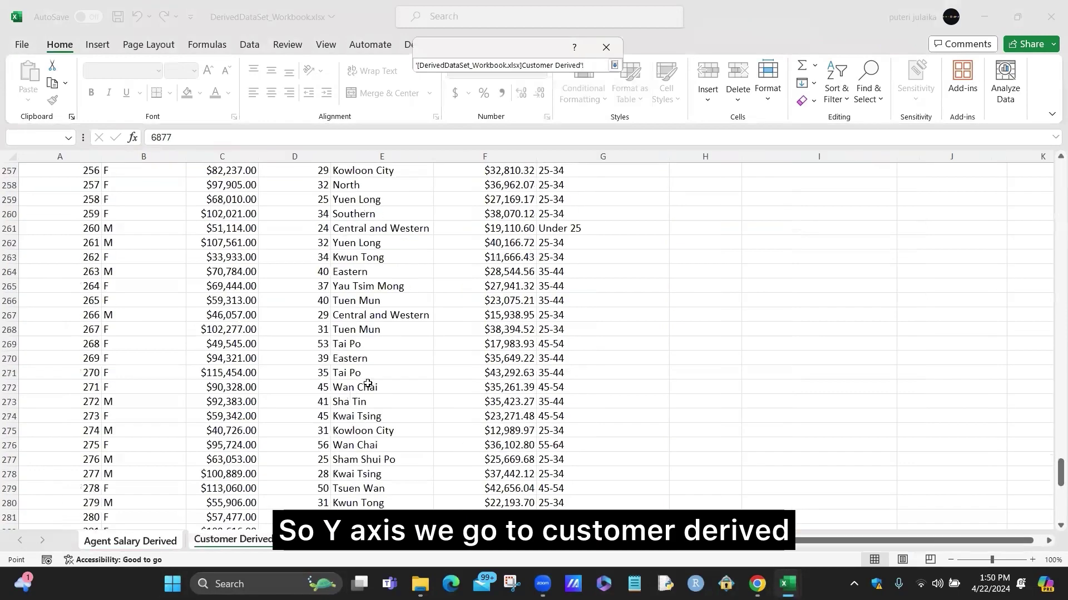
scroll(368, 384, "up", 20)
left_click_drag(503, 179, 526, 505)
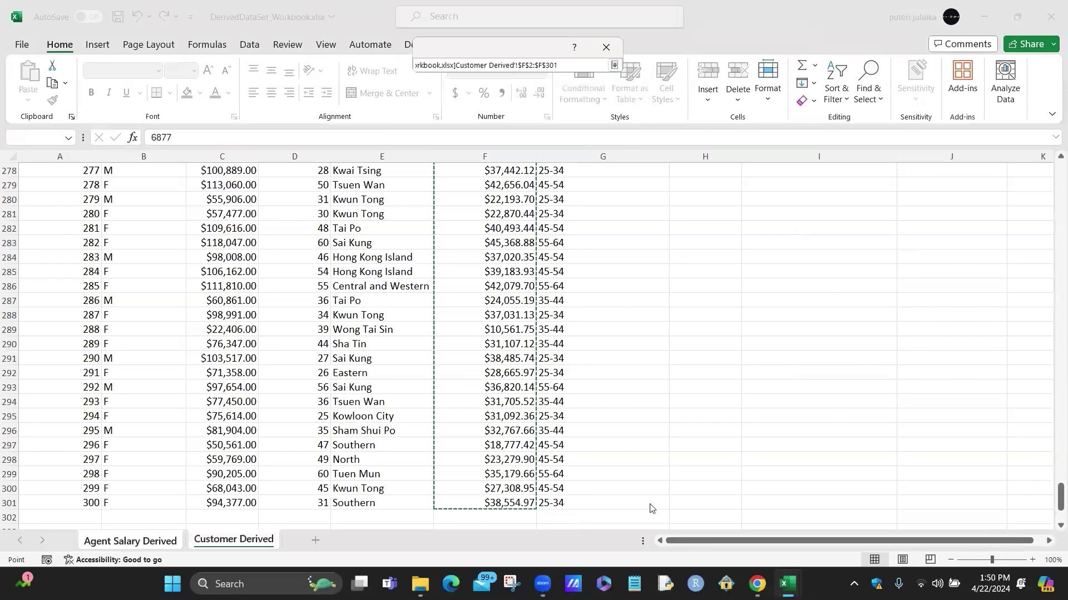
key("Return")
left_click(608, 501)
type("TestReport")
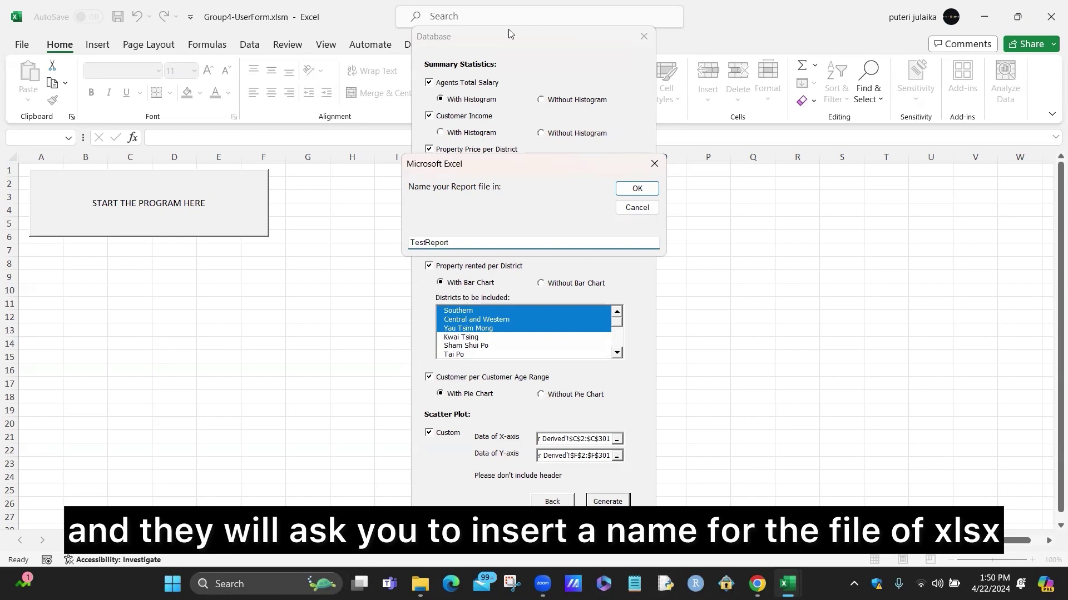
After the missing-histogram warning, add a Customer Income histogram and regenerate TestReport
left_click(633, 189)
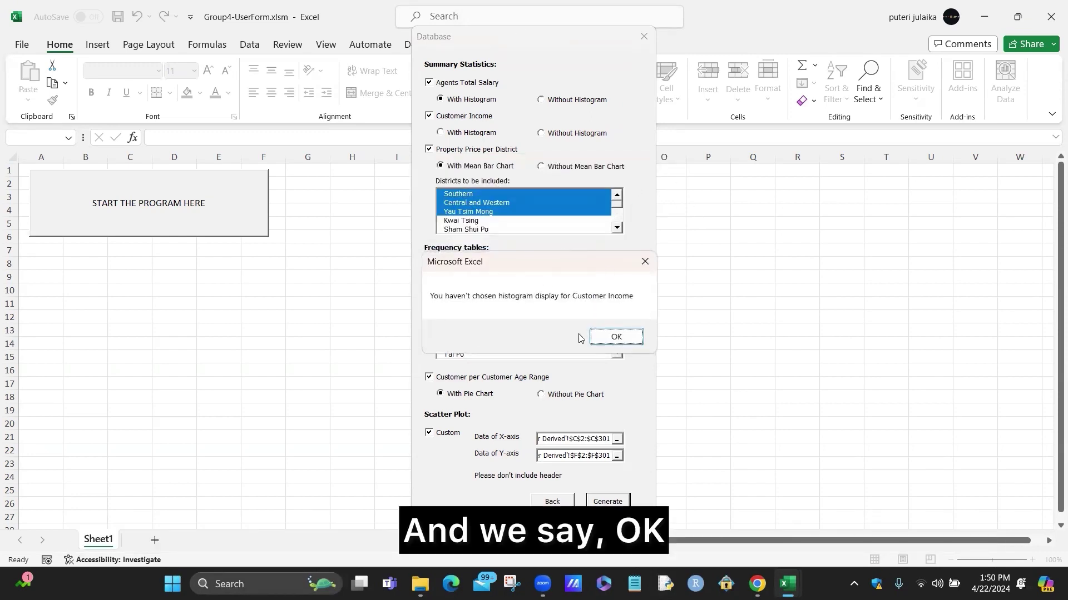
left_click(634, 342)
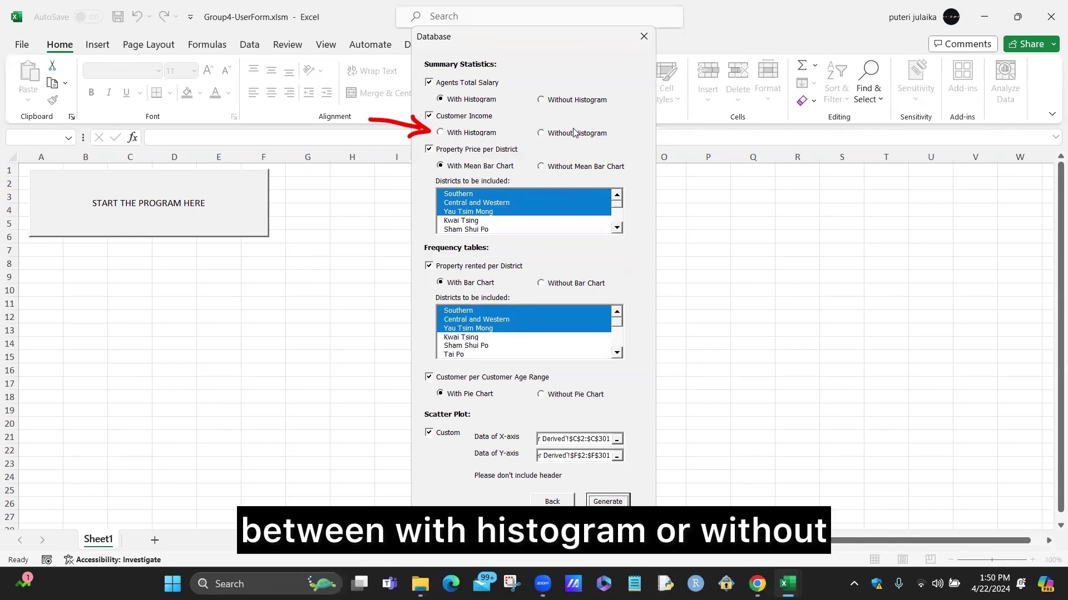
left_click(475, 132)
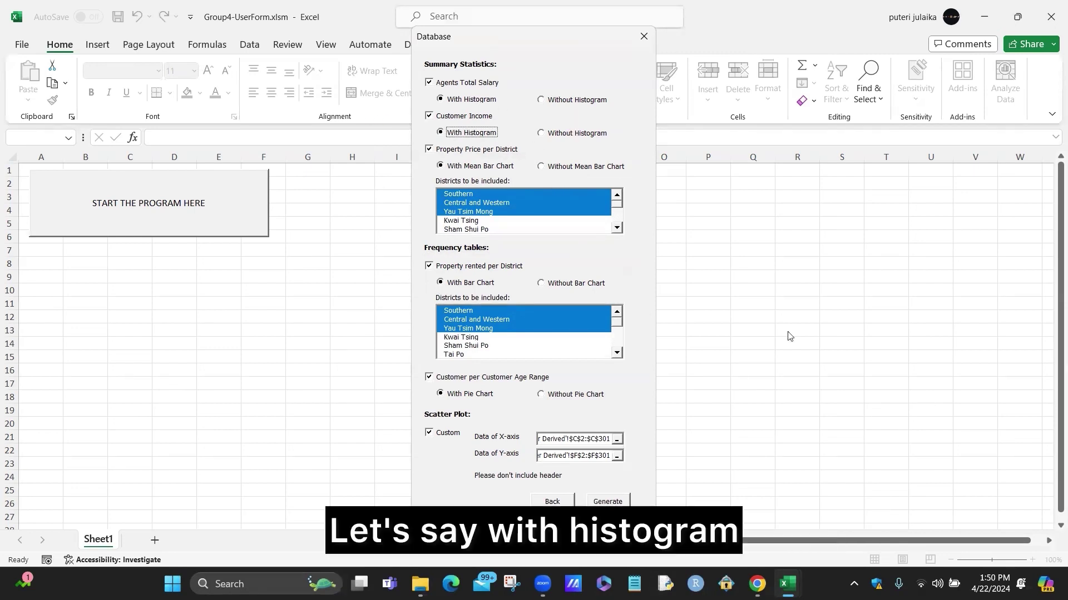
left_click(623, 502)
type("TestReport")
key("Return")
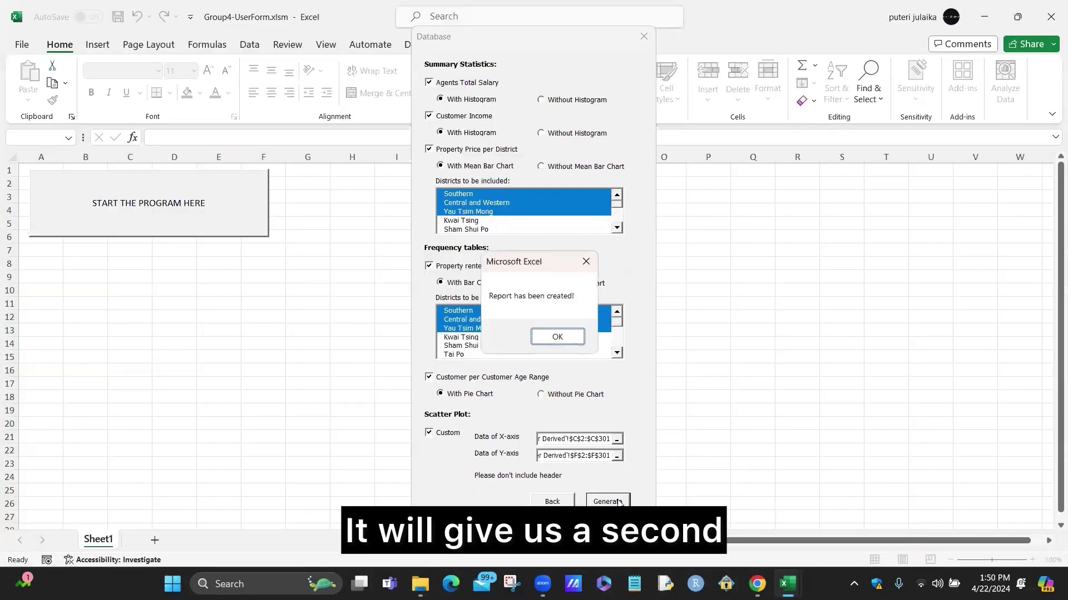
left_click(540, 341)
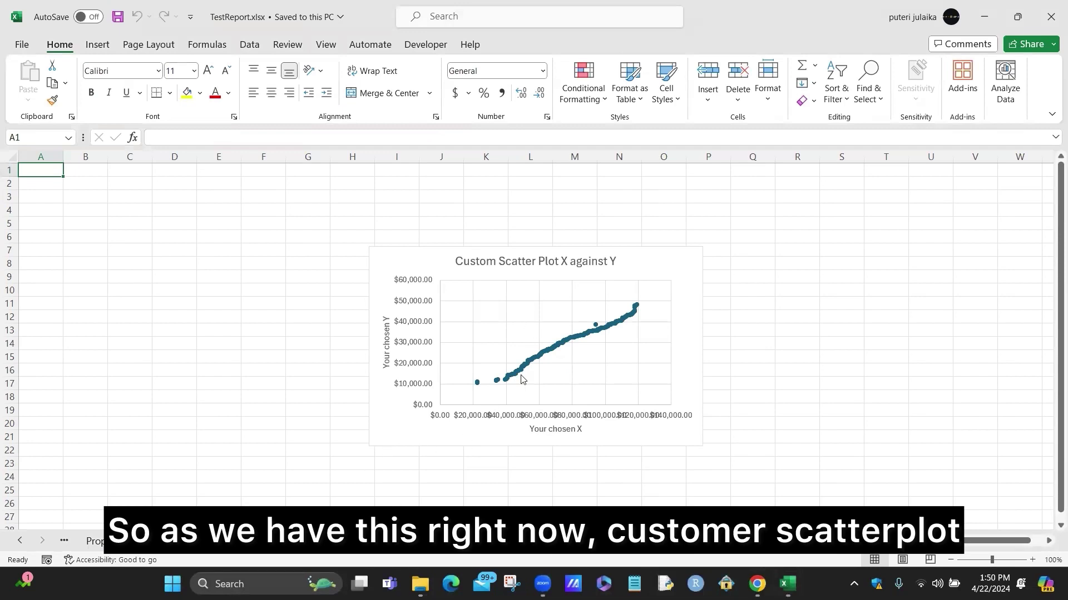
Review the age range sheet and the Property Rented per District counts for the three districts
left_click(311, 540)
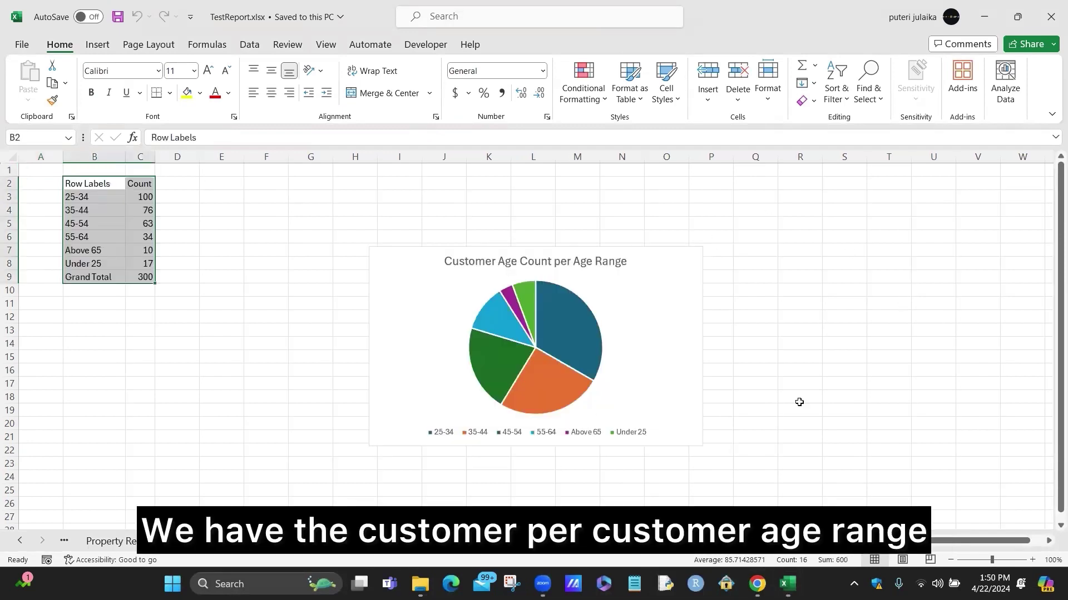
left_click(240, 274)
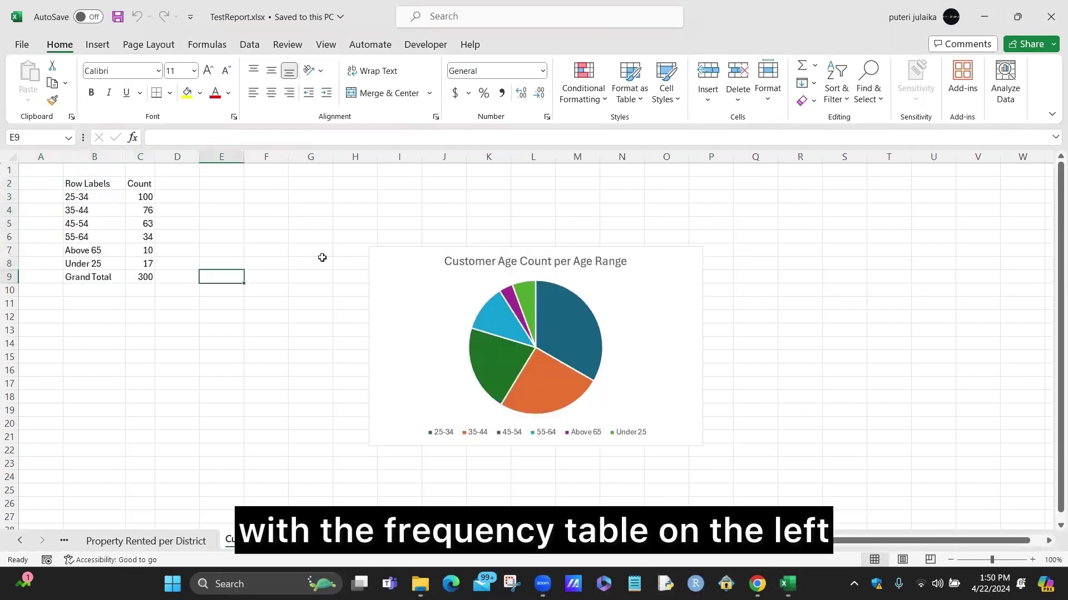
left_click(122, 542)
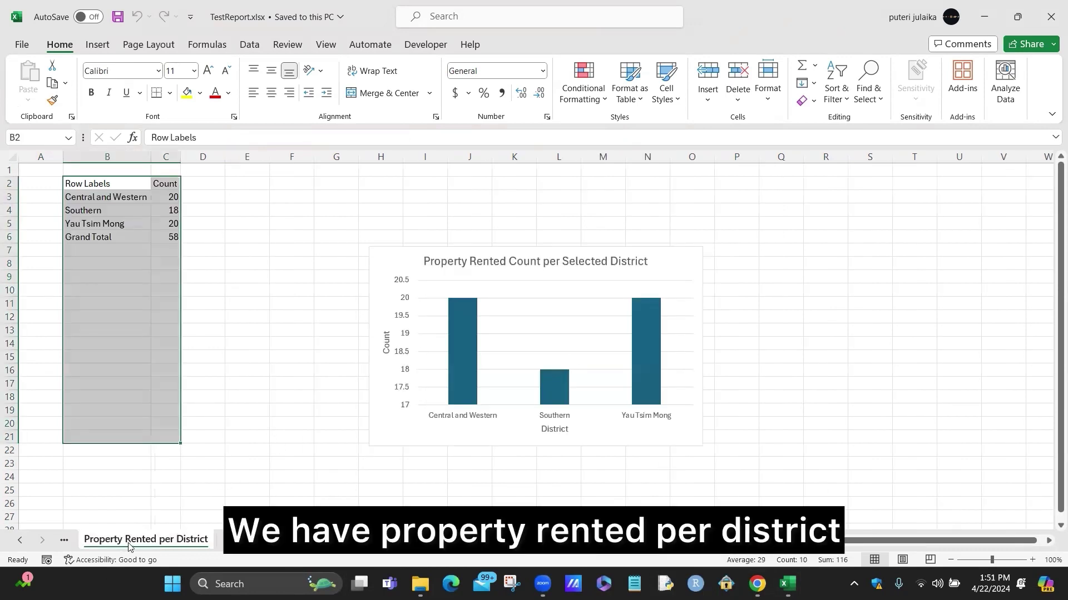
left_click(41, 541)
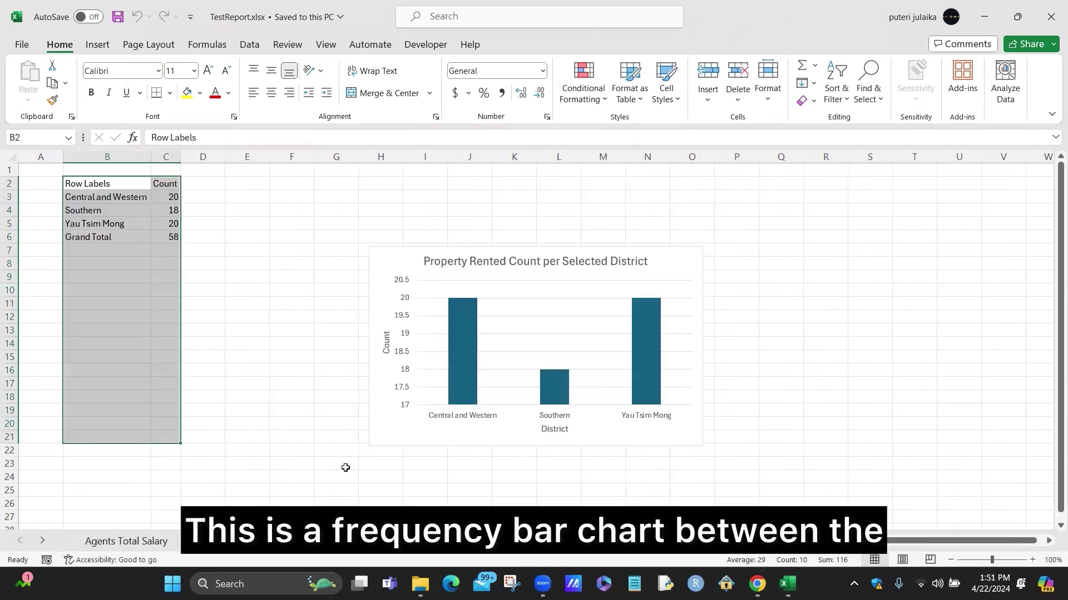
left_click(210, 207)
left_click_drag(105, 197, 162, 240)
left_click(268, 234)
left_click(161, 201)
left_click_drag(161, 201, 167, 223)
left_click(247, 223)
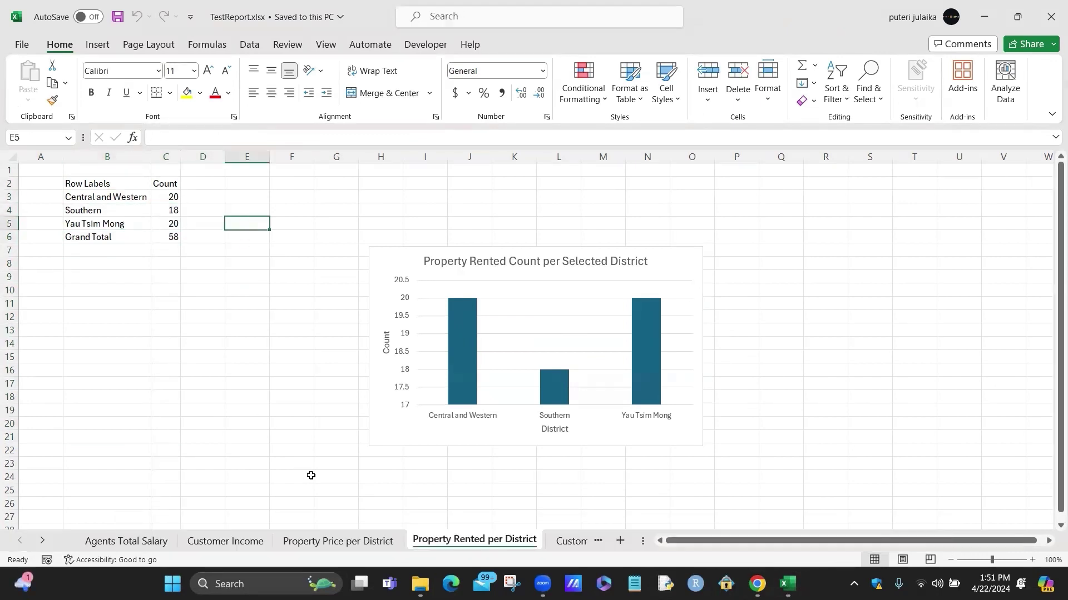
Inspect Property Price per District average, standard deviation, maximum, minimum columns and the mean price bar chart
left_click(340, 541)
left_click(299, 261)
left_click(72, 200)
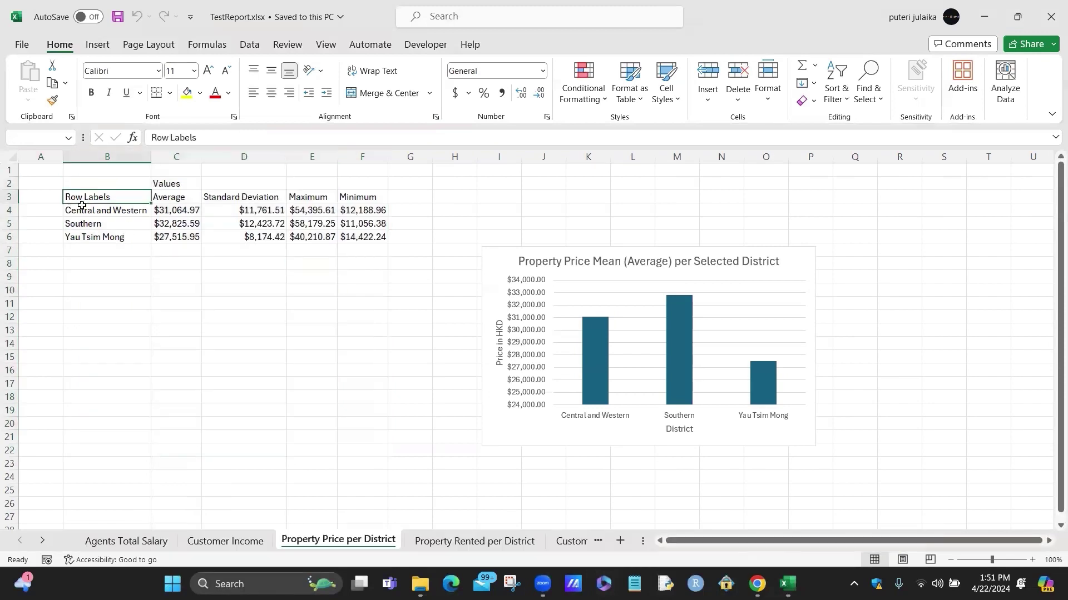
left_click_drag(72, 200, 352, 228)
left_click(244, 317)
left_click(170, 198)
left_click(244, 199)
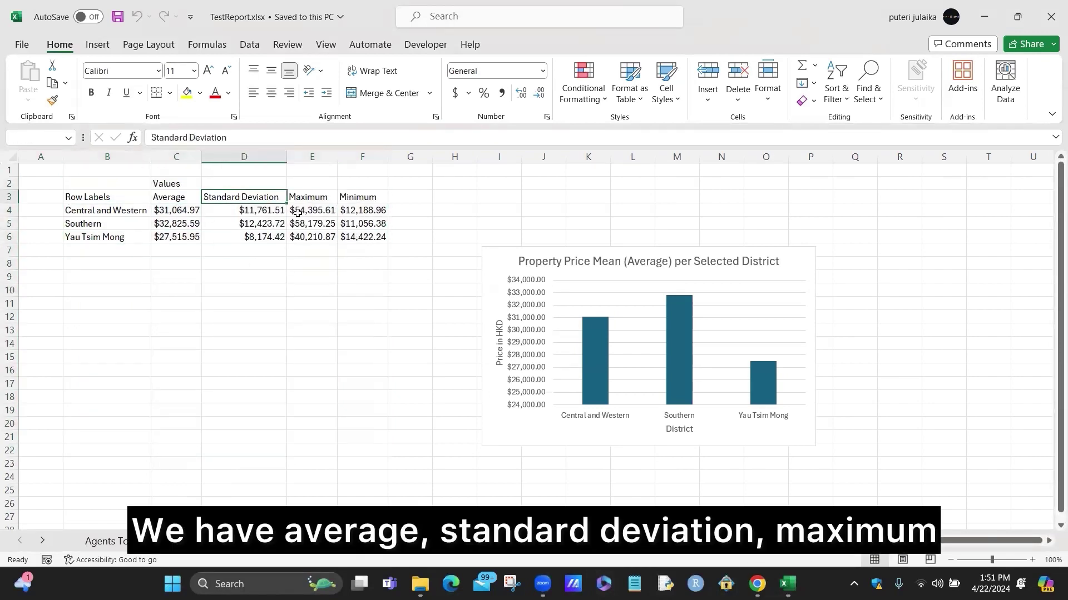
left_click(313, 209)
left_click(351, 197)
left_click(439, 359)
left_click_drag(455, 199, 878, 456)
left_click(908, 417)
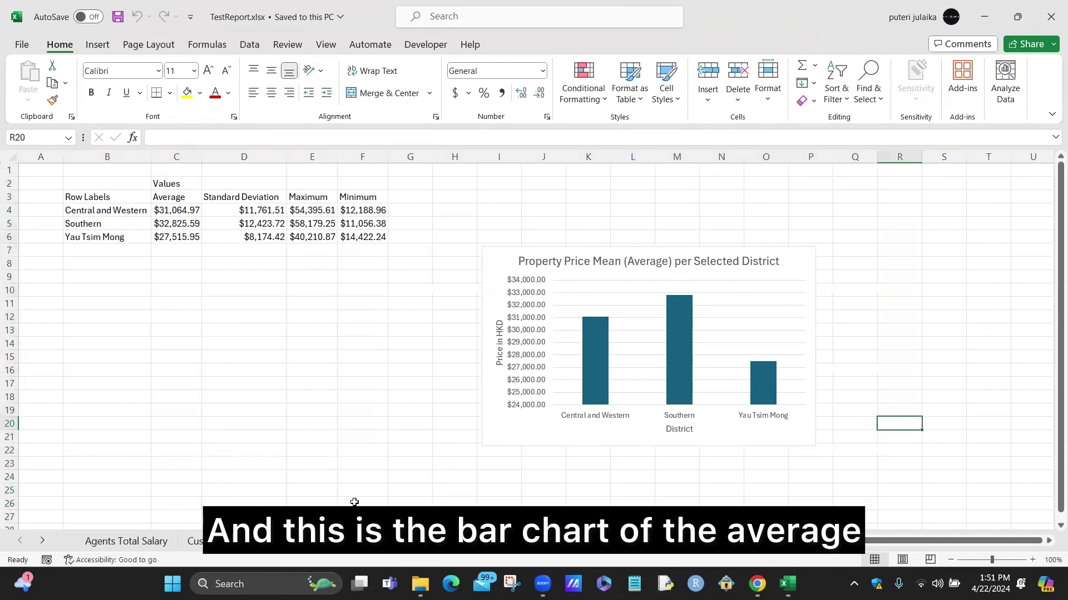
Review Customer Income's average, frequency table and histogram, then go to the Agents Total Salary sheet
left_click(225, 539)
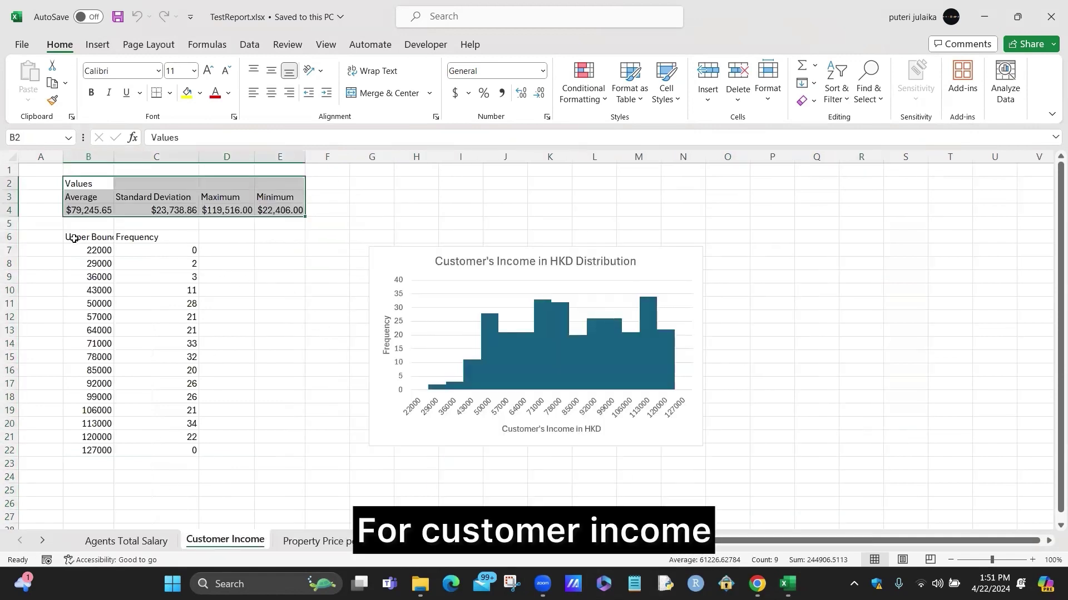
left_click(79, 206)
left_click_drag(89, 237, 158, 451)
left_click(266, 304)
left_click_drag(359, 219, 762, 460)
left_click(812, 413)
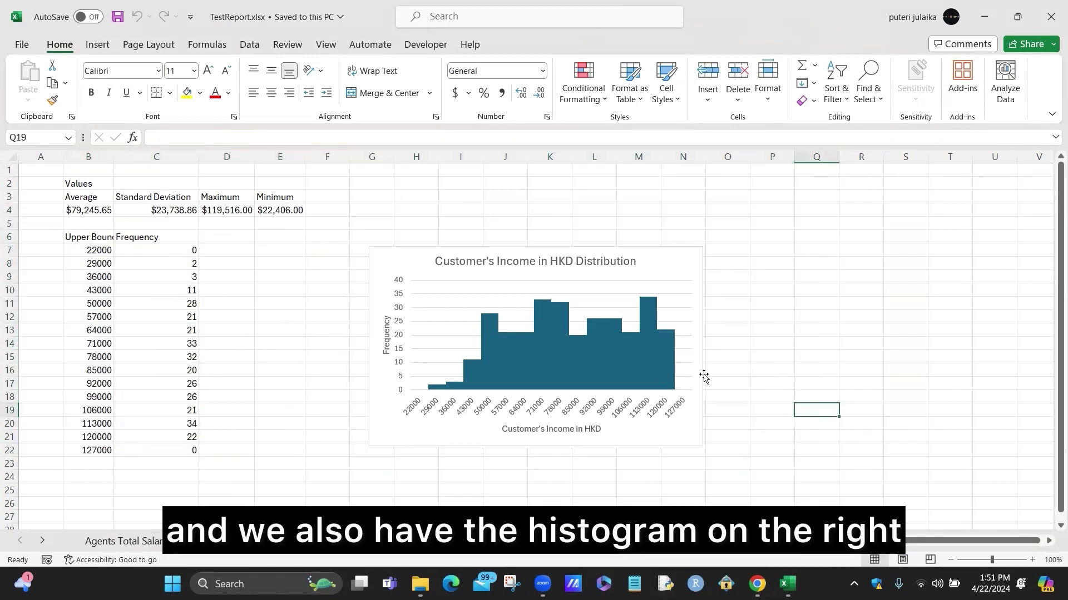
left_click(101, 539)
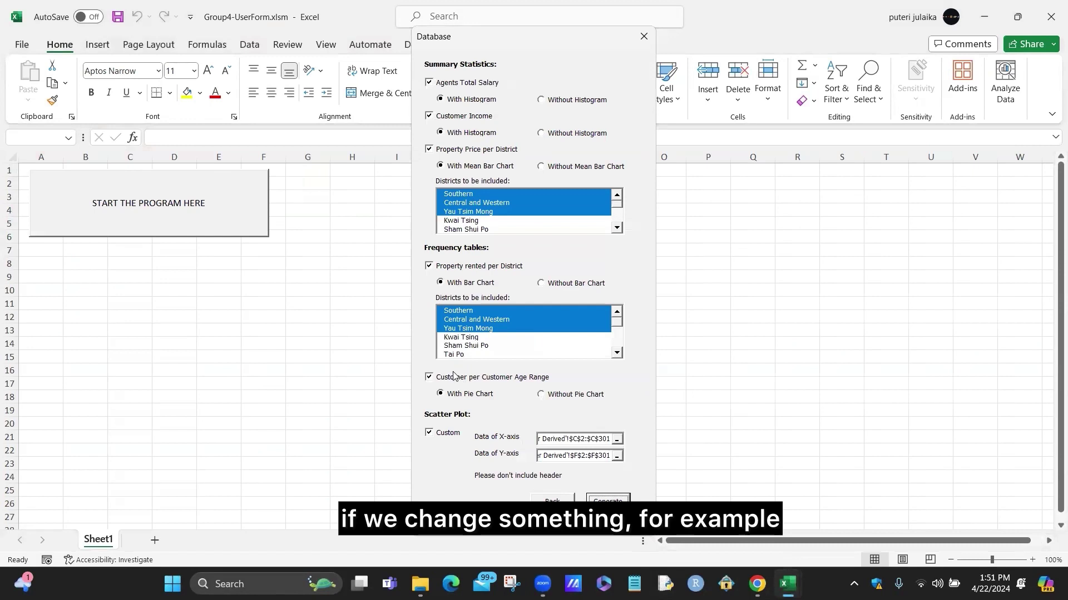
Untick the customer age range section and generate the report as TestReport2 after the duplicate-name warning
left_click(429, 378)
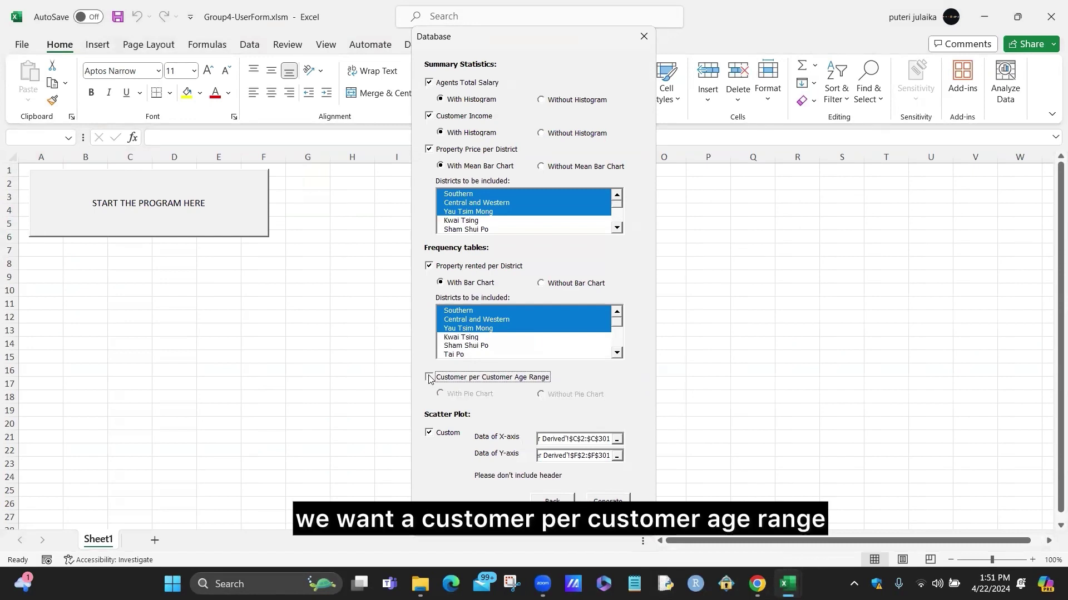
left_click(608, 499)
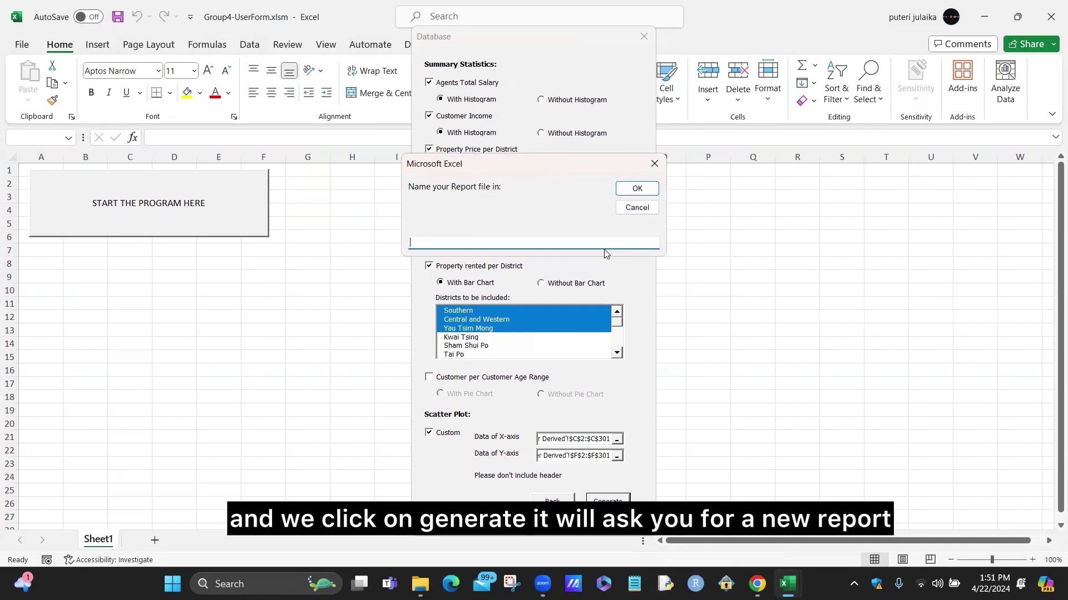
type("Test")
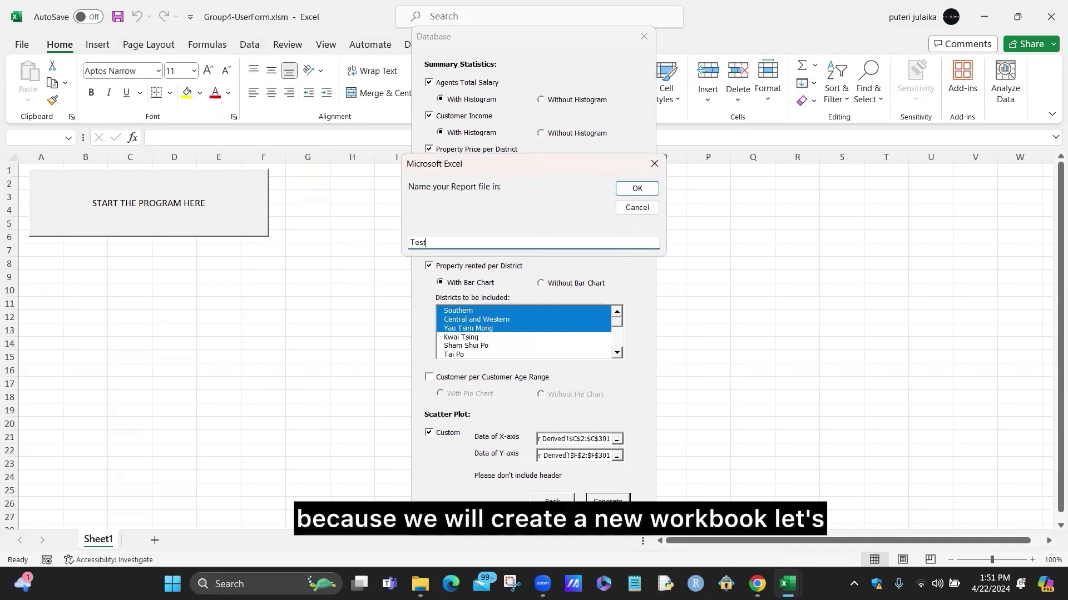
type("Report")
left_click(637, 189)
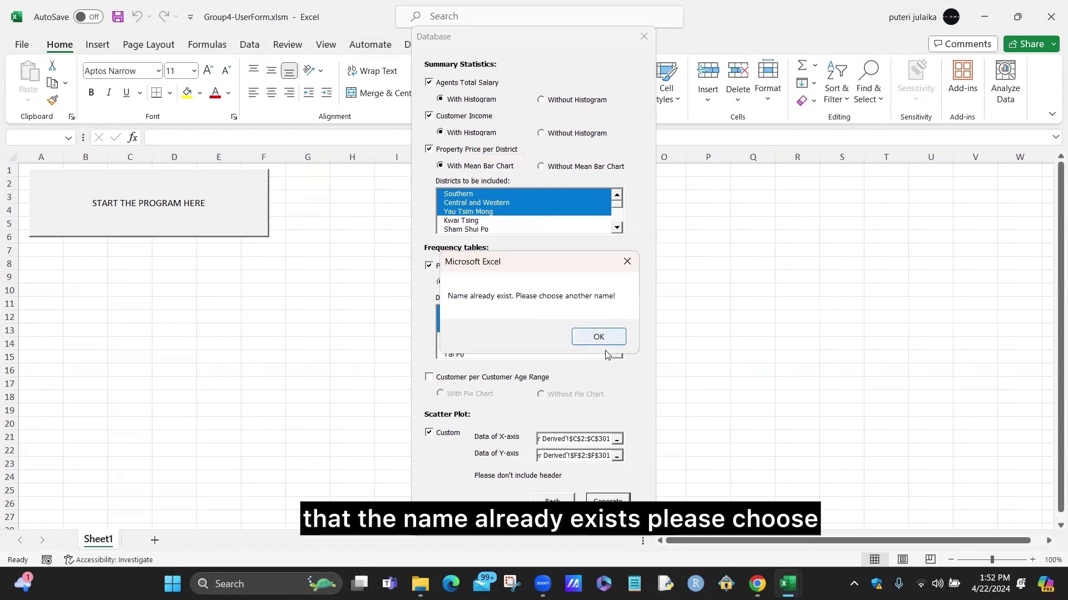
left_click(599, 337)
type("TestReport2")
left_click(645, 187)
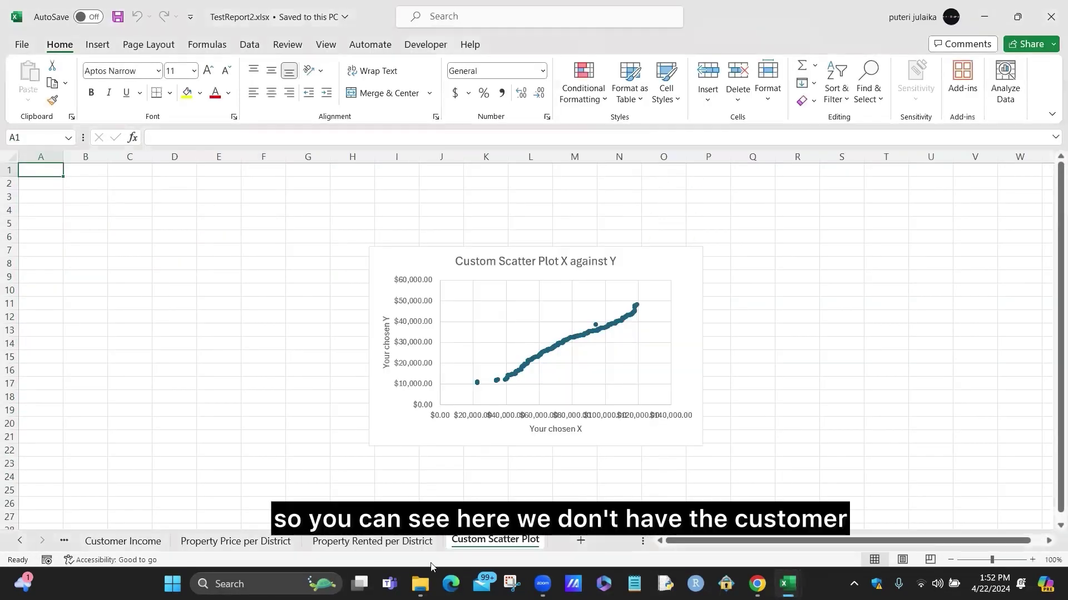
left_click(401, 546)
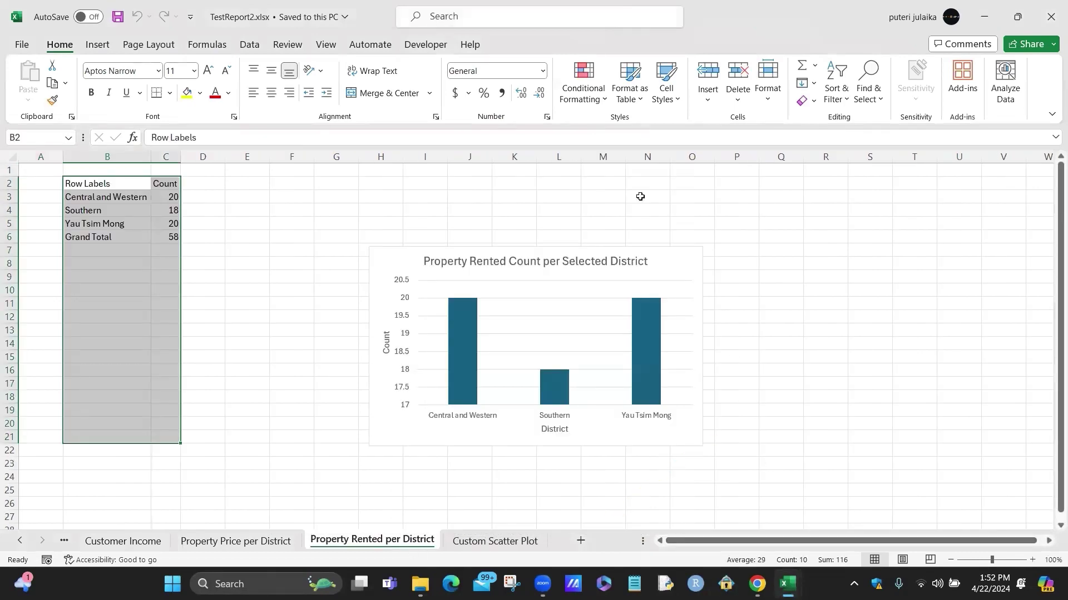
Return to the UserForm workbook and the main Database form
mouse_move(787, 584)
left_click(564, 492)
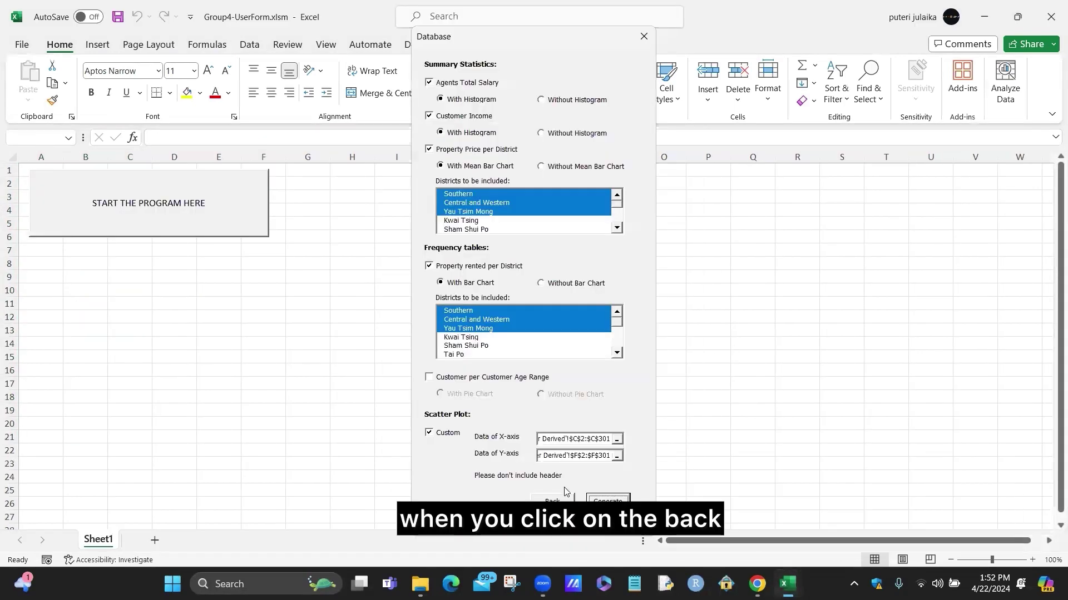
left_click(552, 497)
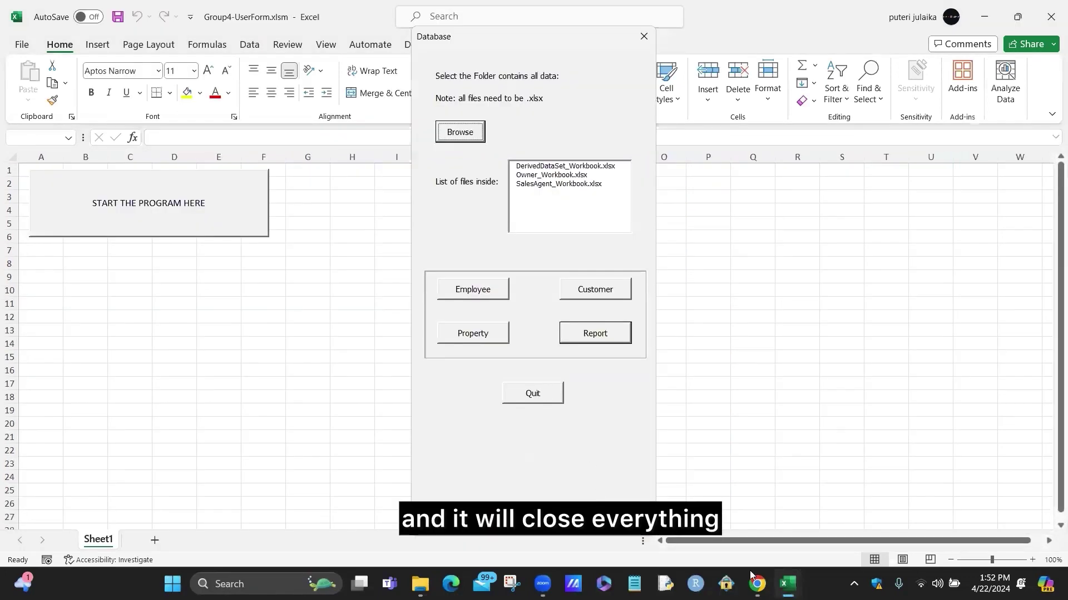